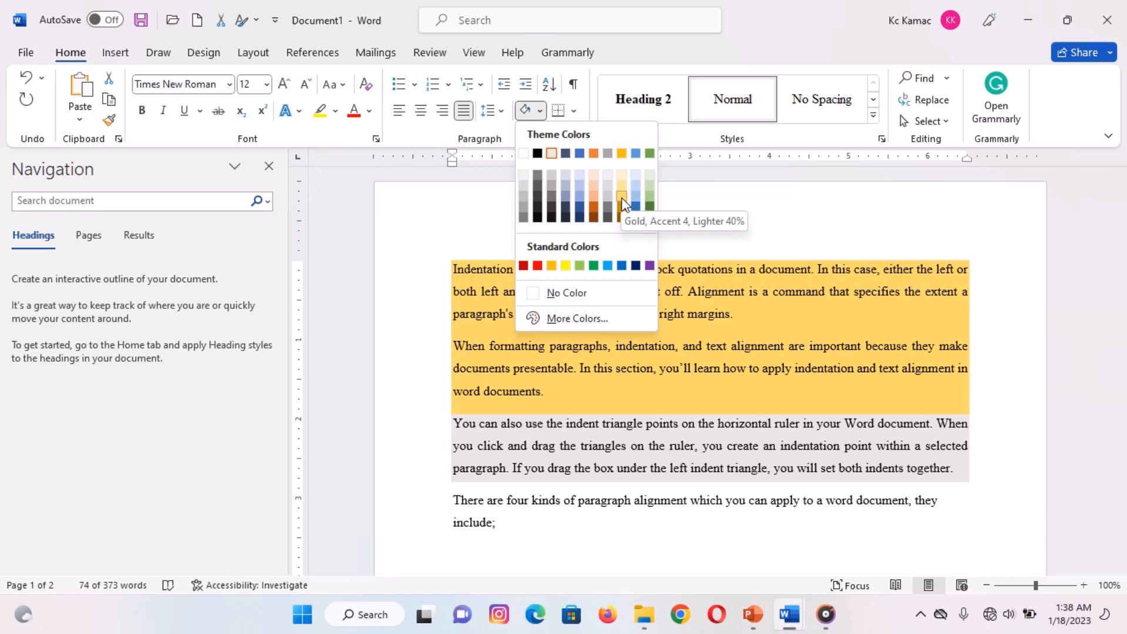
- Shade the first two paragraphs Gold, Accent 4, Lighter 40%, and the third paragraph light turquoise from the standard colour palette
click(622, 203)
click(639, 455)
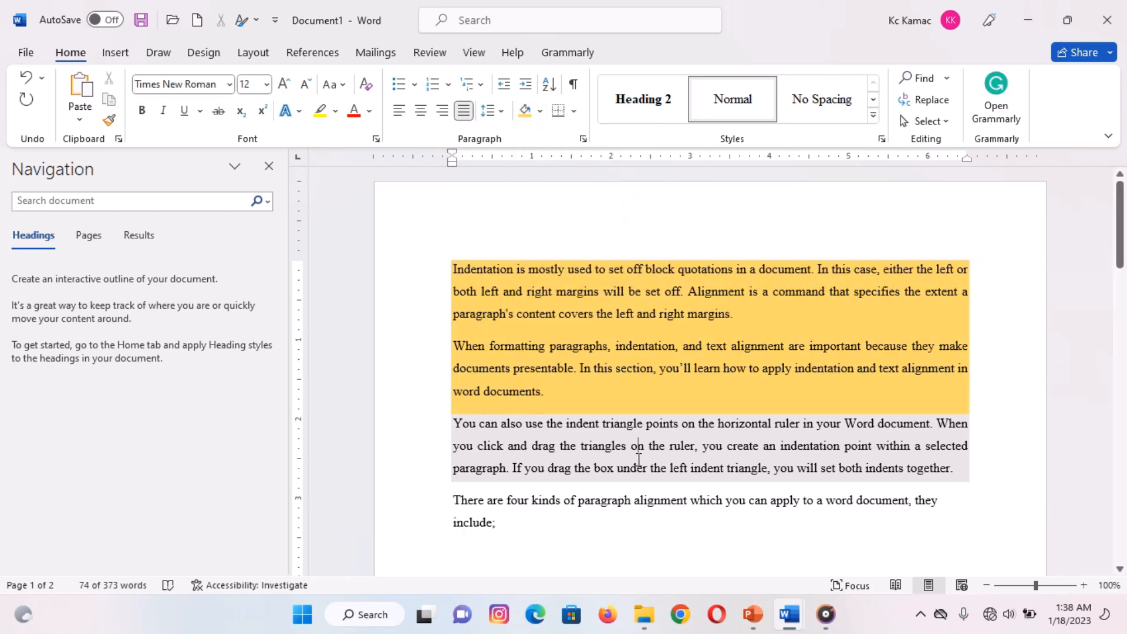
click(540, 111)
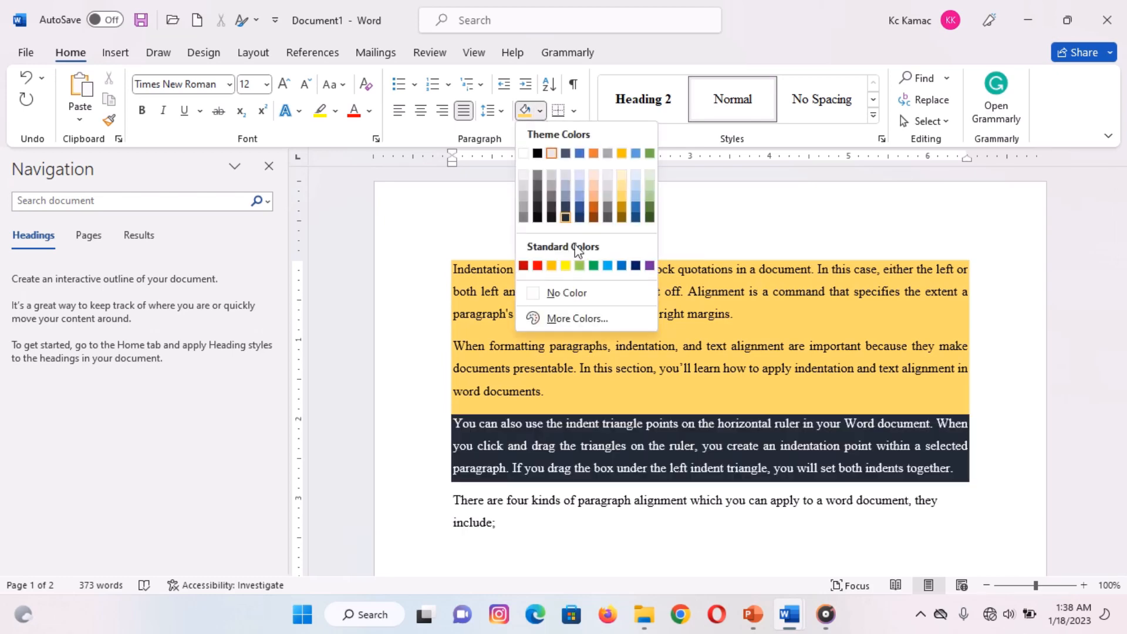
click(575, 319)
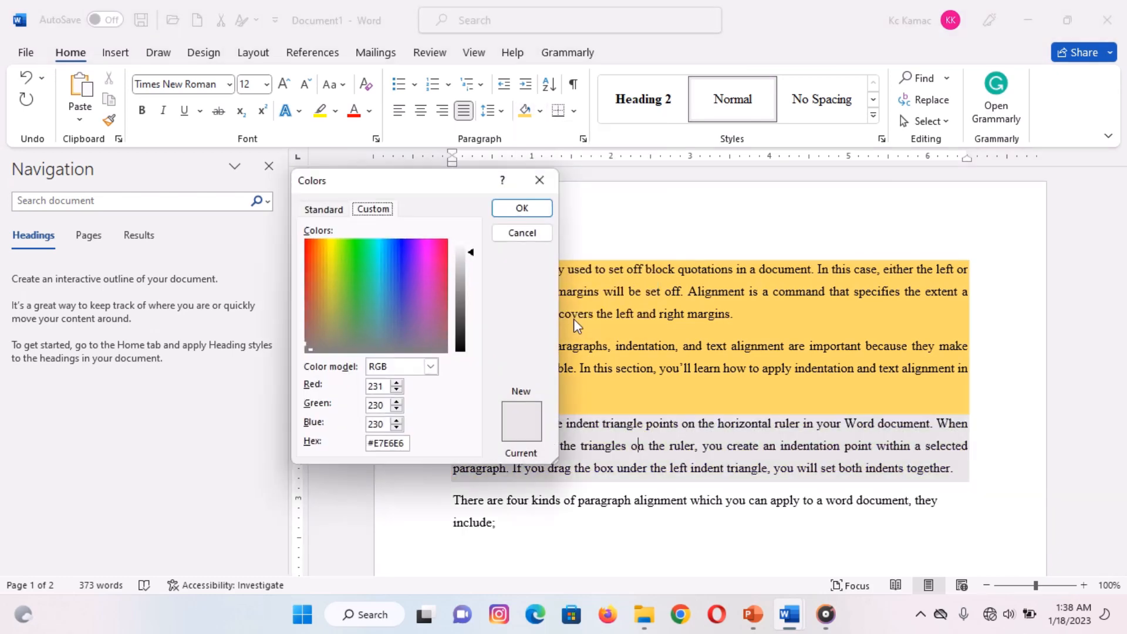
click(327, 212)
click(358, 288)
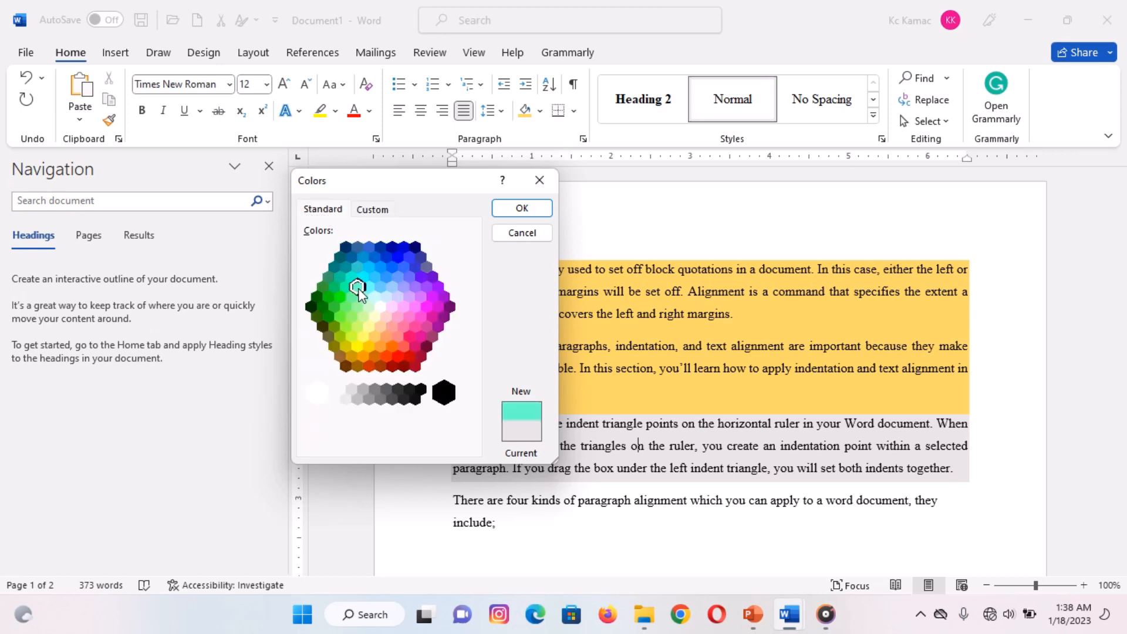
click(512, 212)
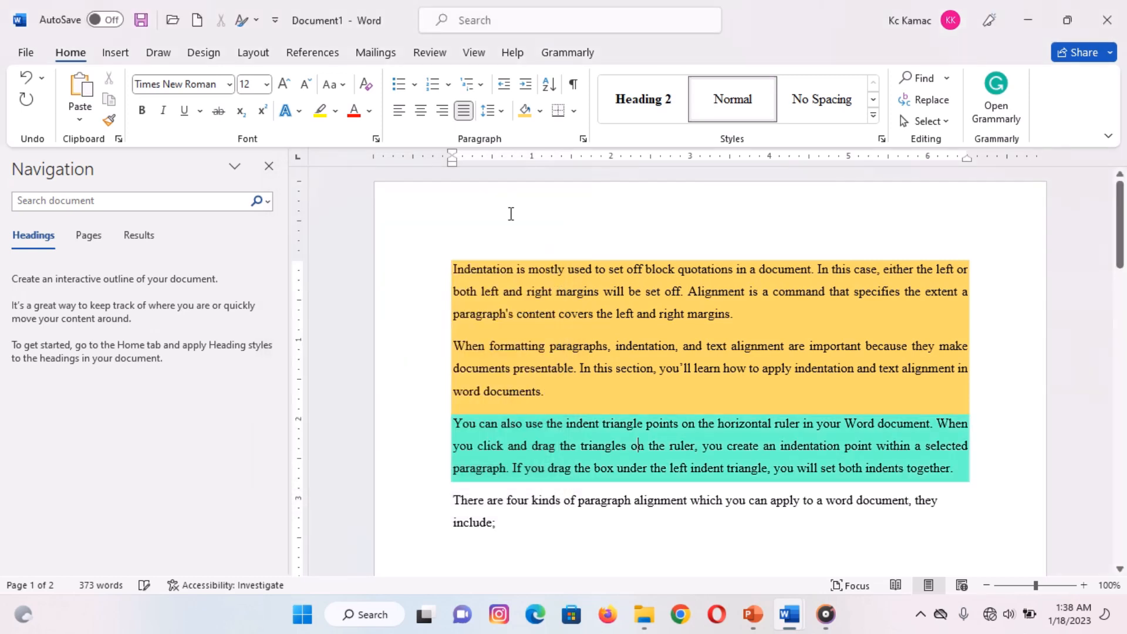
- Darken the third paragraph's shading to the custom green #05FFAC
click(540, 112)
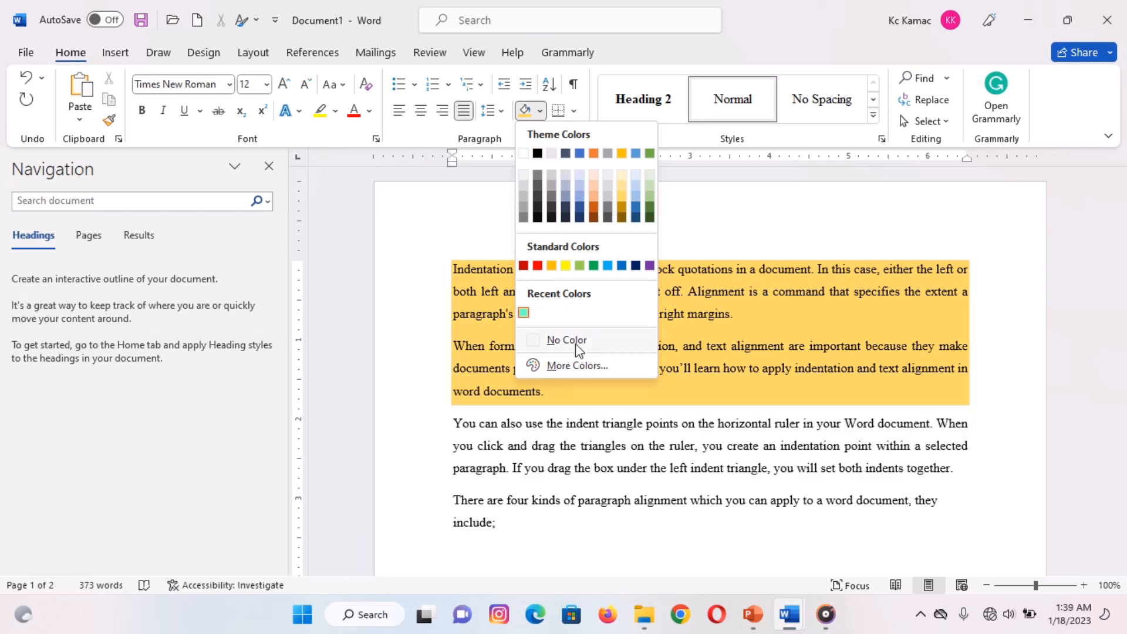
click(575, 365)
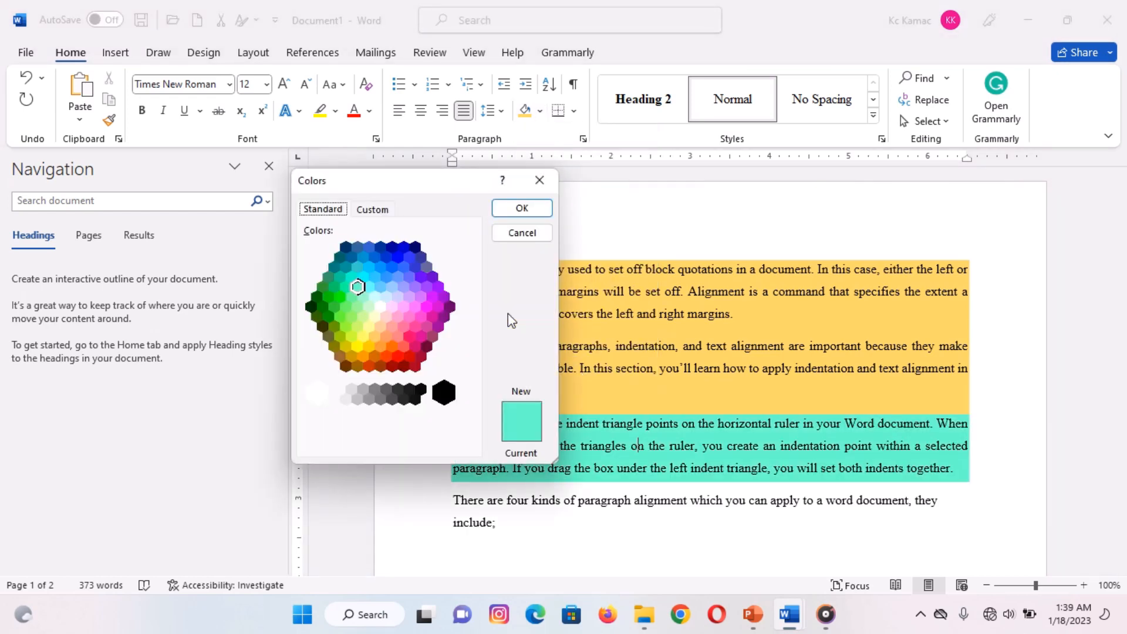
click(370, 212)
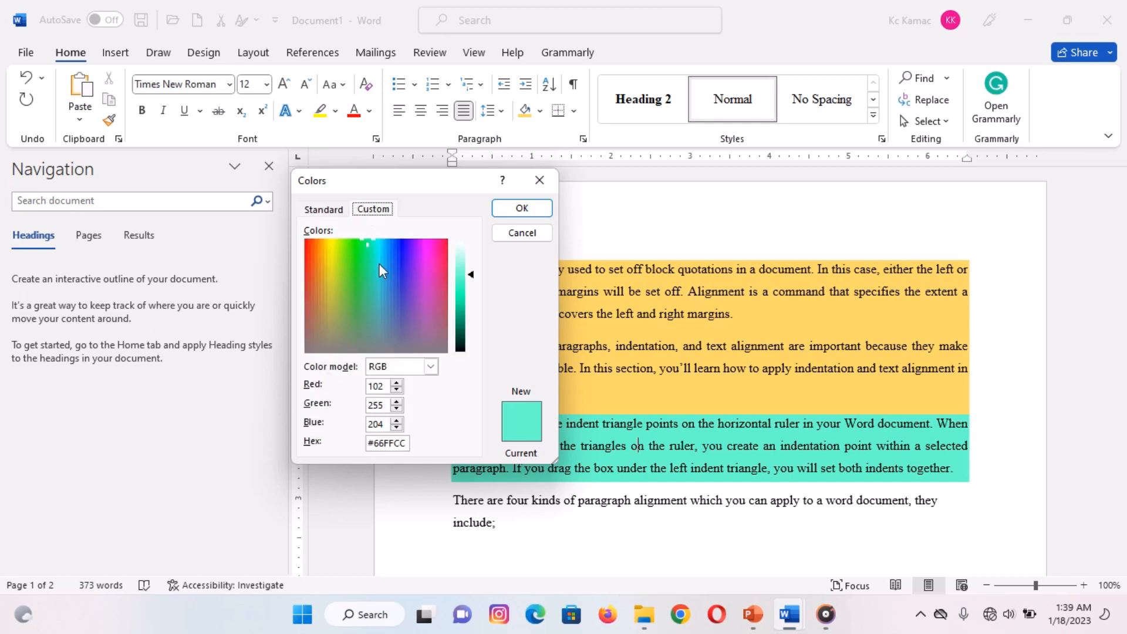
click(456, 297)
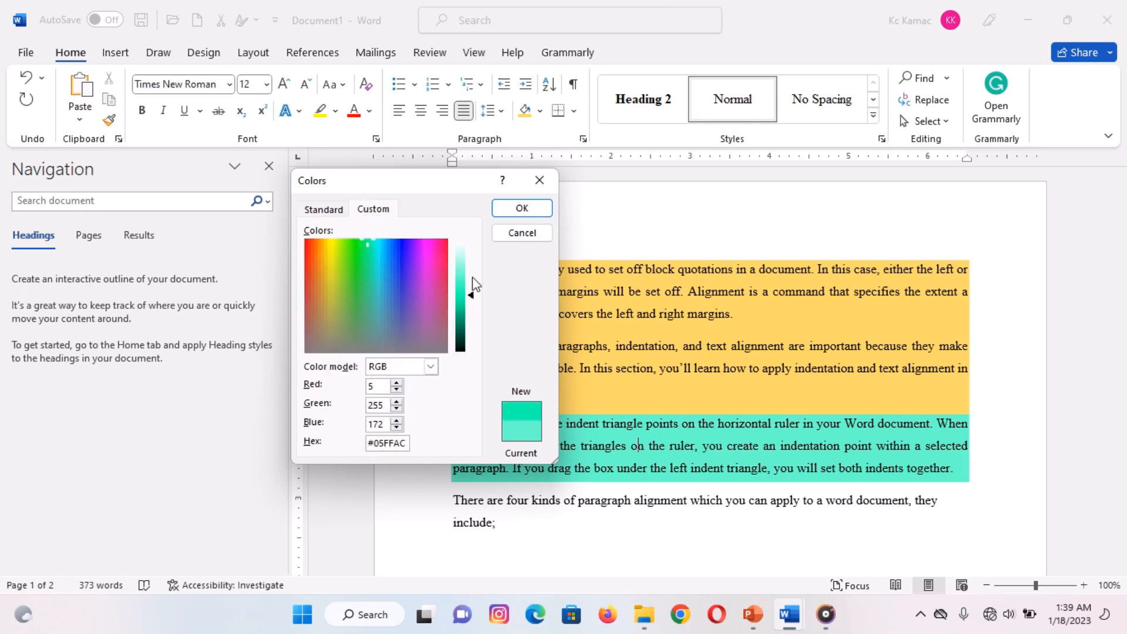
click(520, 209)
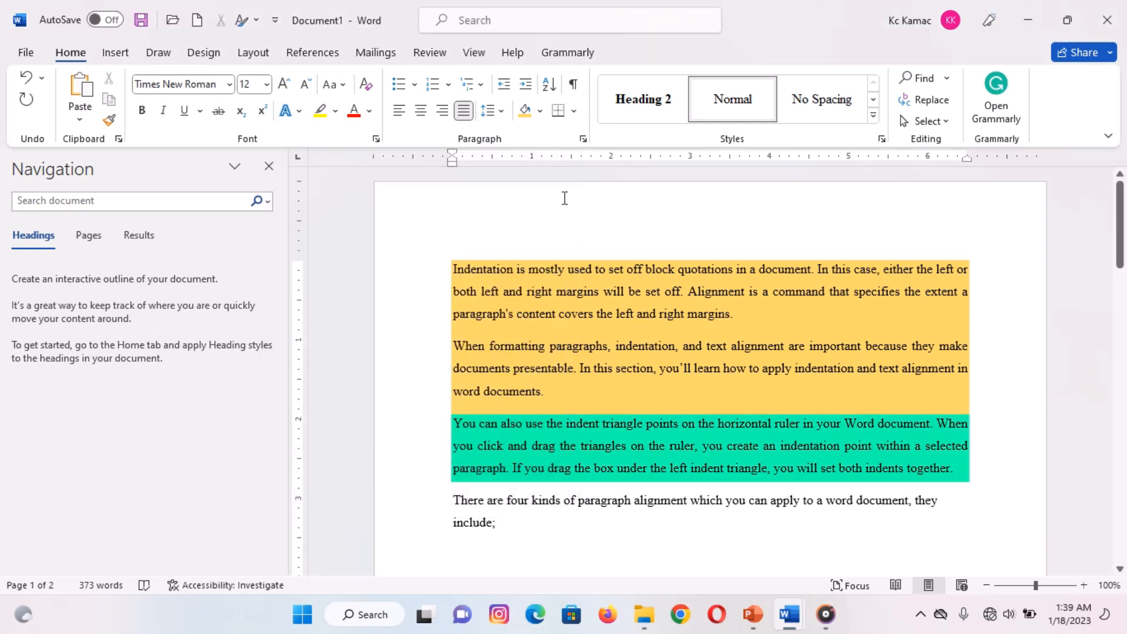
- Remove the shading colour from the third paragraph and from the second paragraph
click(540, 111)
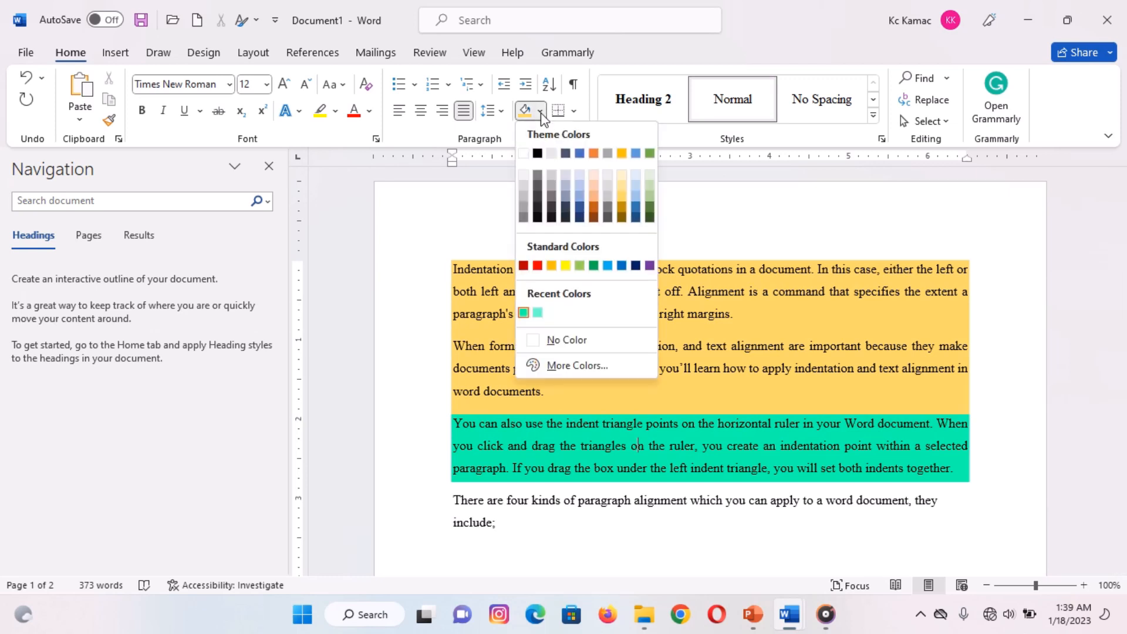
click(573, 340)
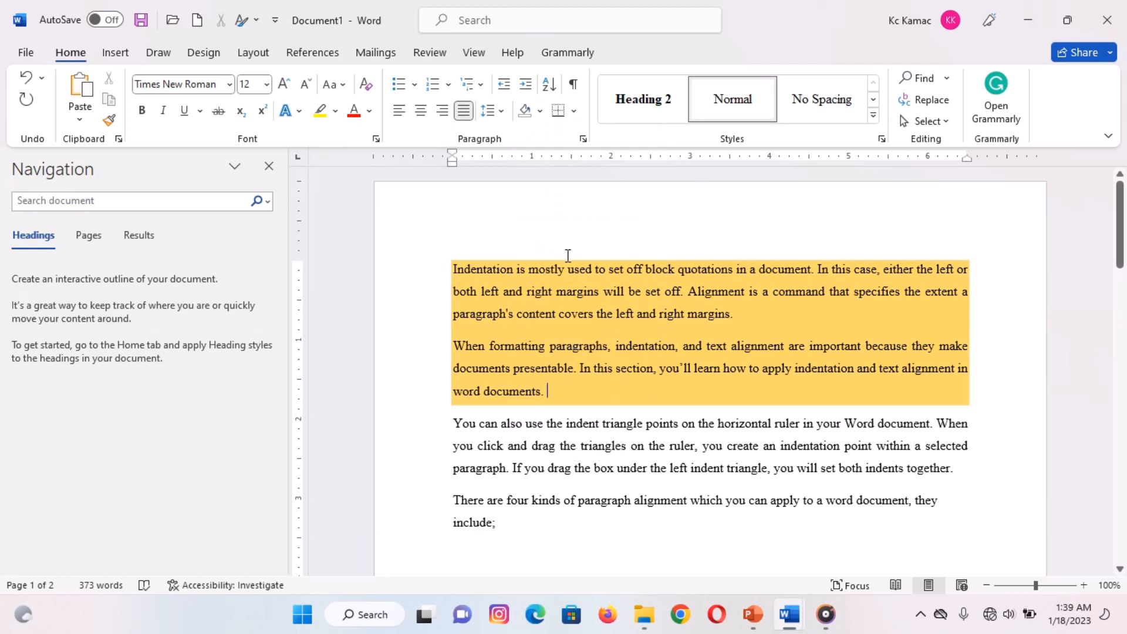
click(540, 111)
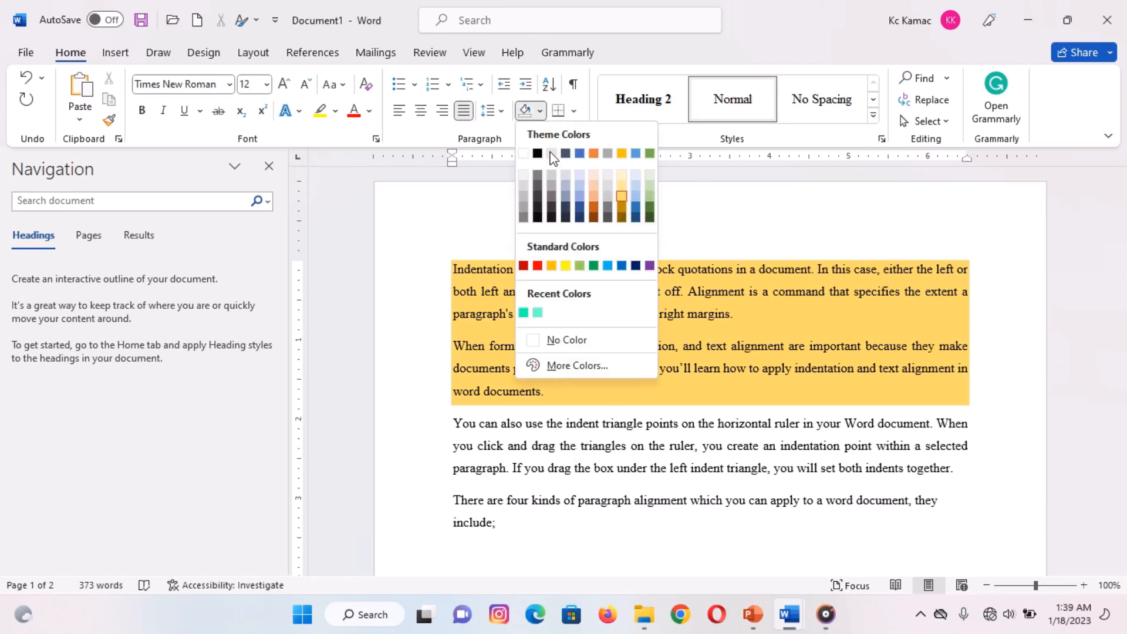
click(575, 341)
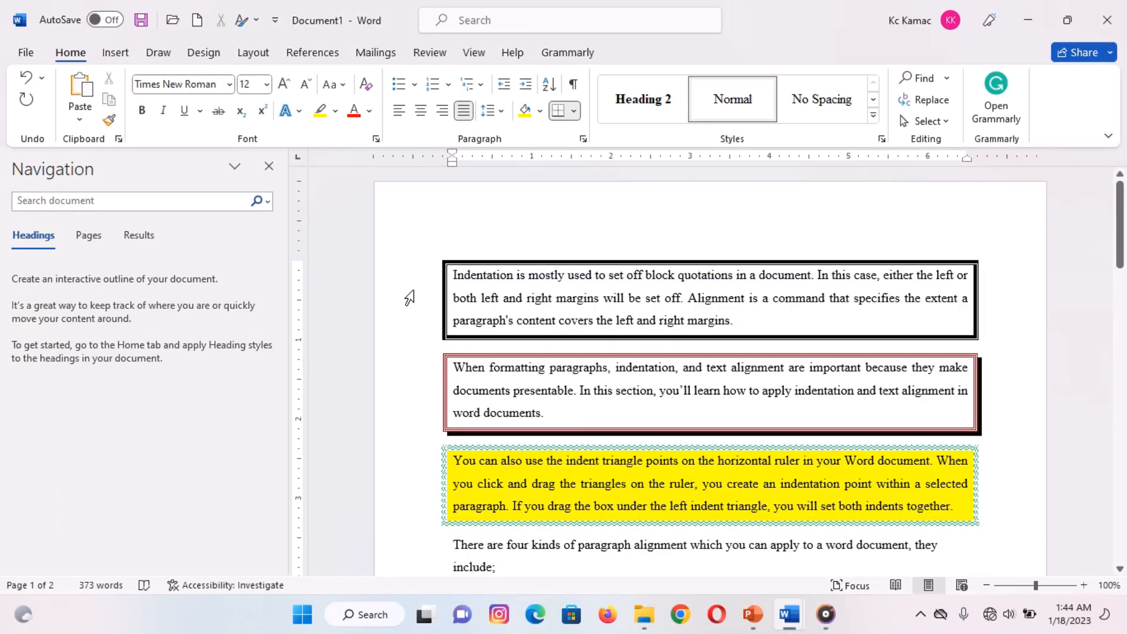
- Remove all borders from the first three paragraphs together
drag(409, 299, 408, 513)
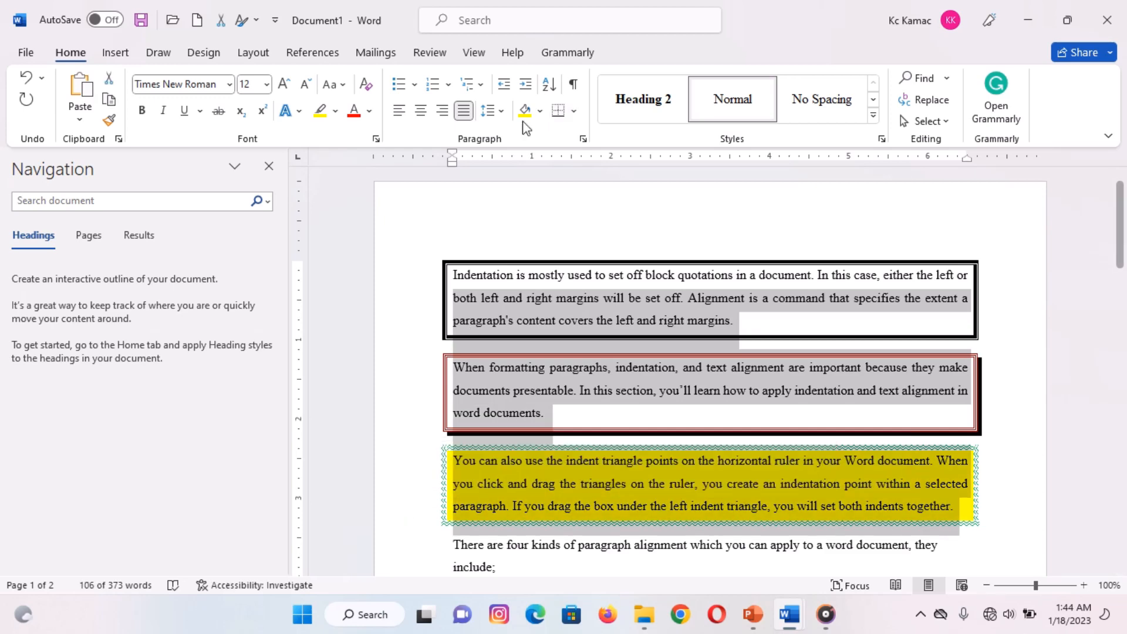
click(575, 113)
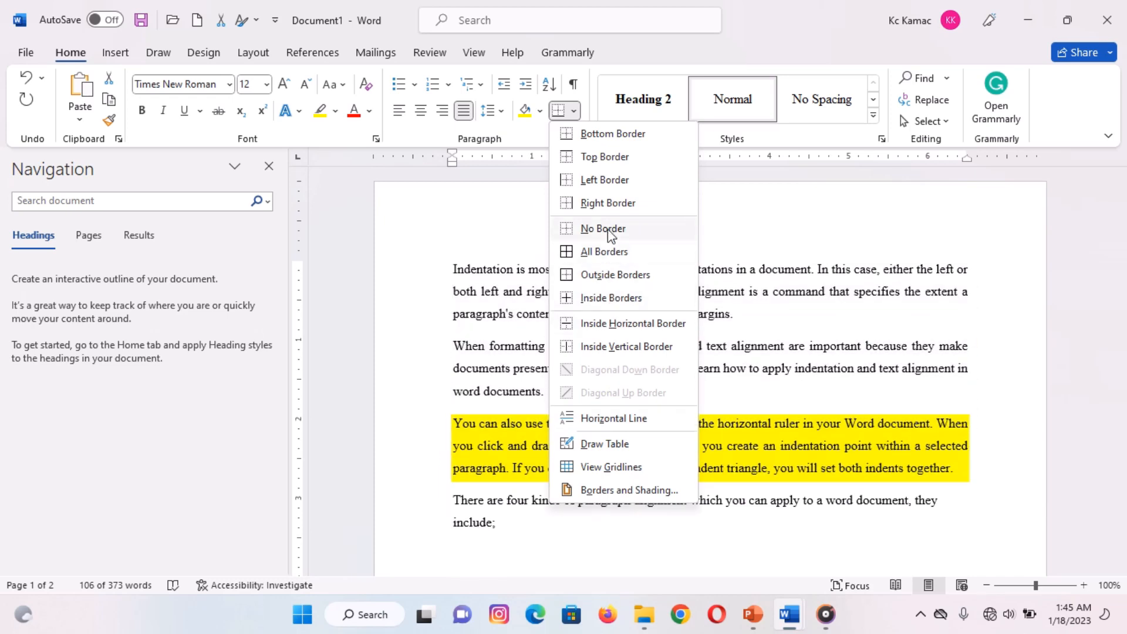
click(587, 228)
click(457, 246)
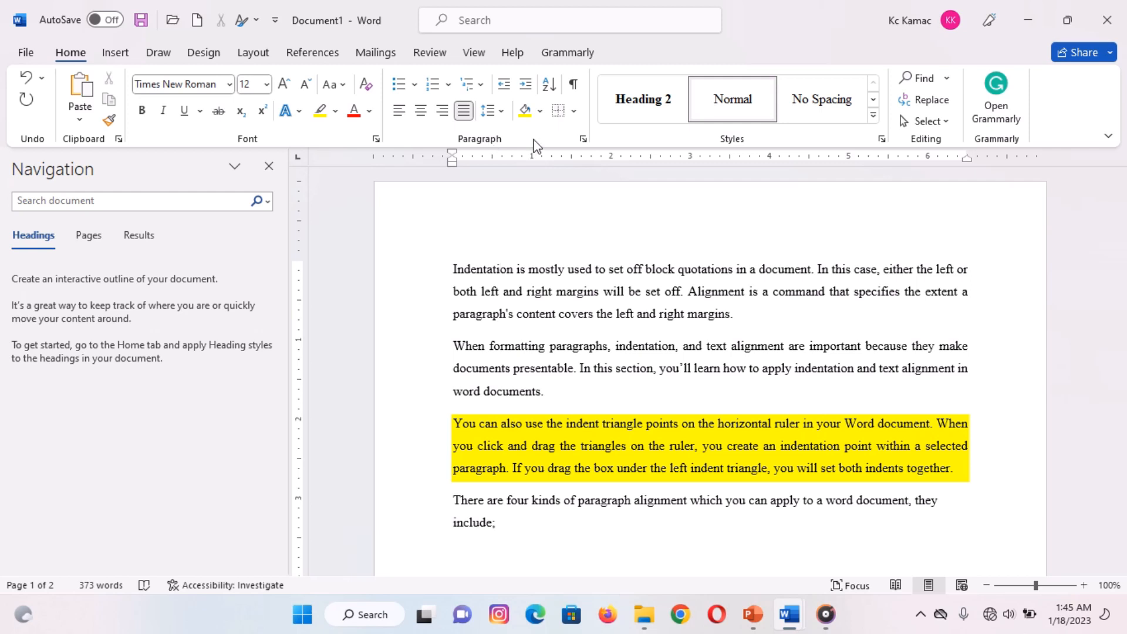
- Add a top border to the first paragraph and a bottom border to the second paragraph
click(574, 112)
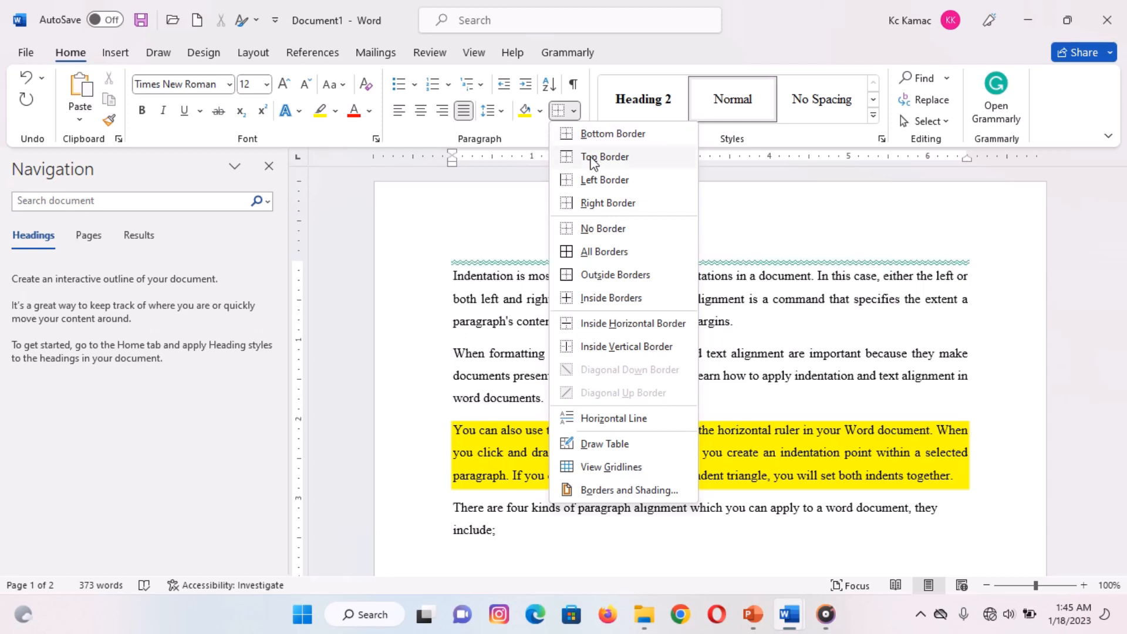
click(593, 159)
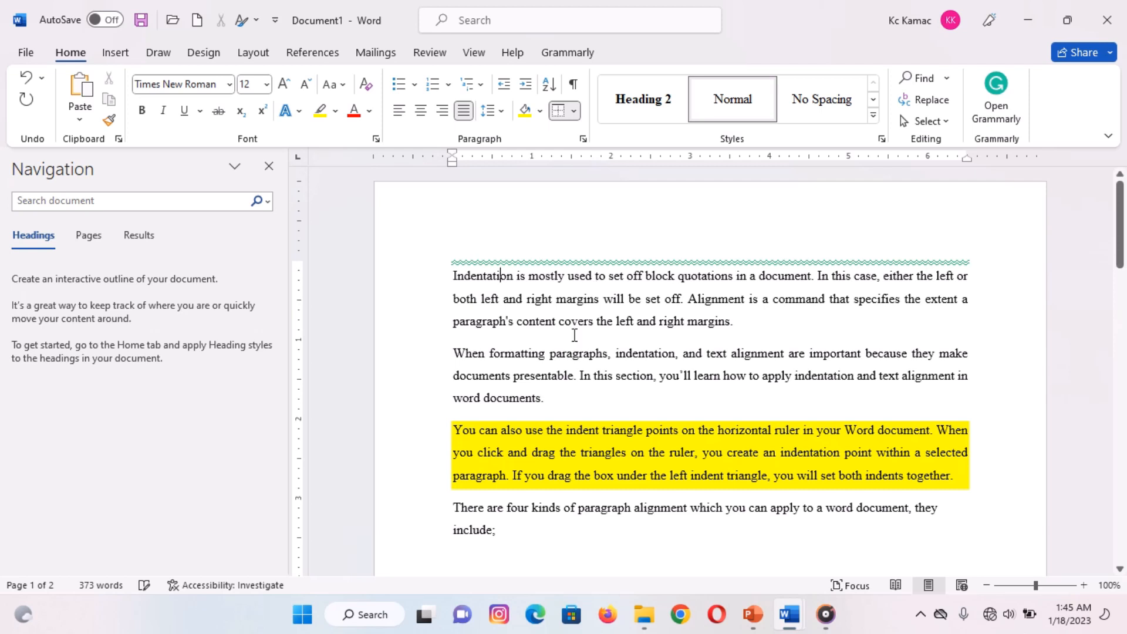
click(575, 113)
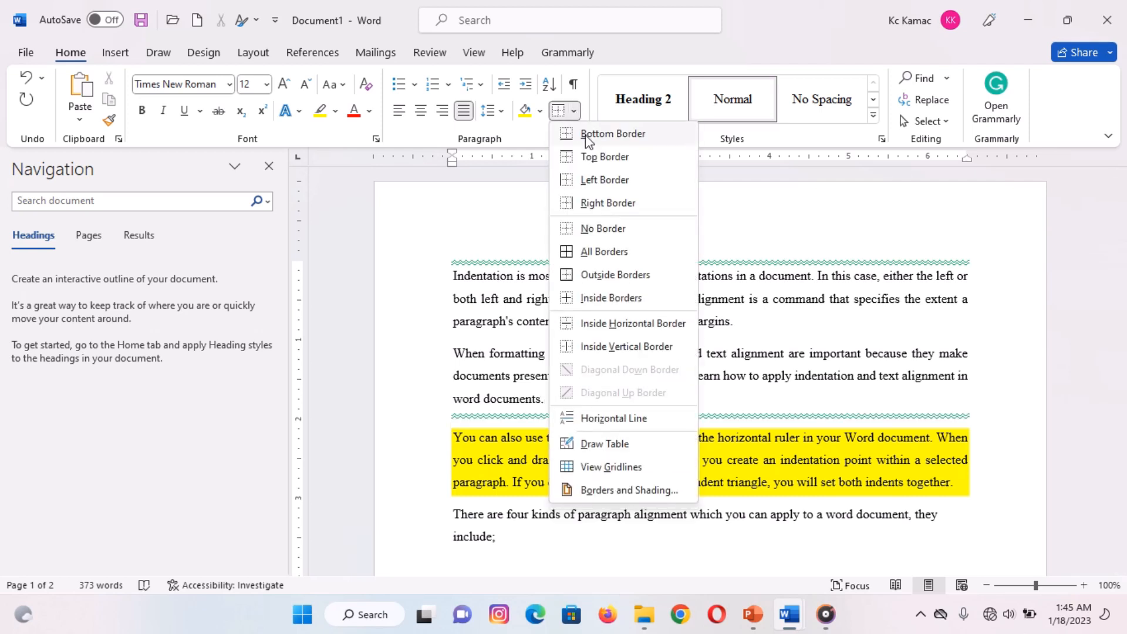
click(588, 134)
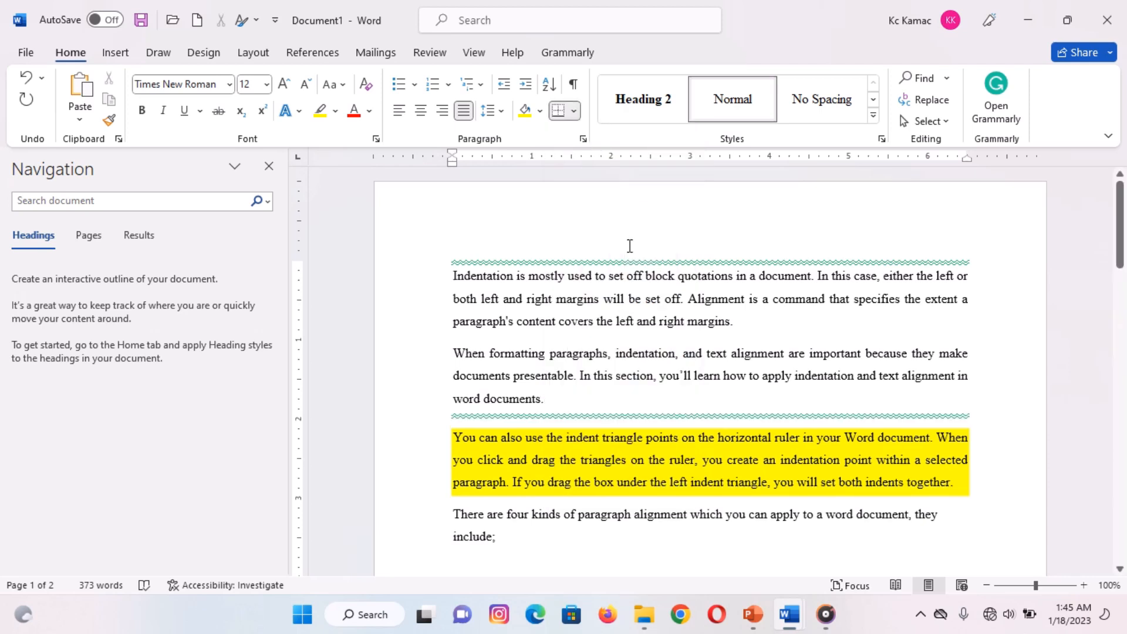
- Apply All Borders to the first paragraph
click(603, 317)
click(576, 113)
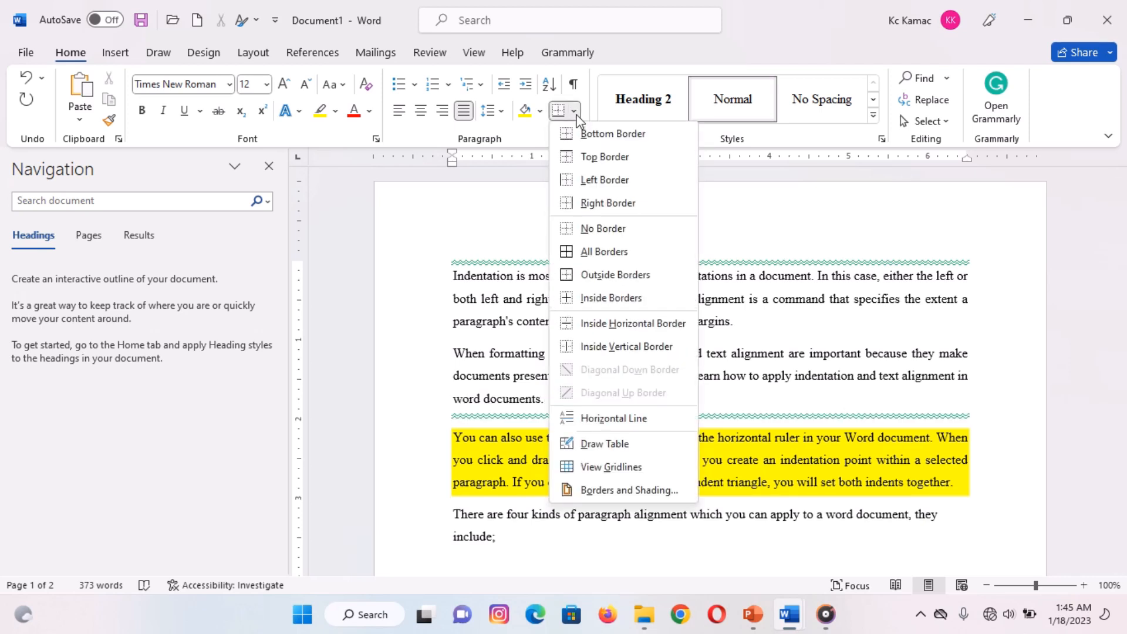
click(603, 252)
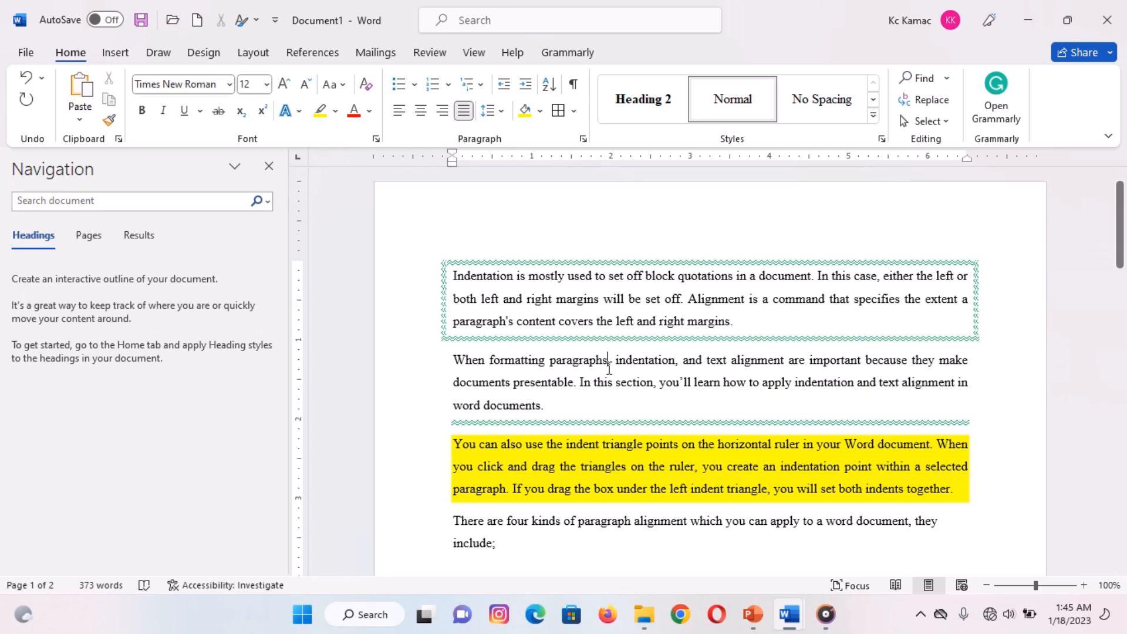
- In the second paragraph's border settings, choose the 3 pt thick-and-thin line style with the Shadow setting
click(575, 112)
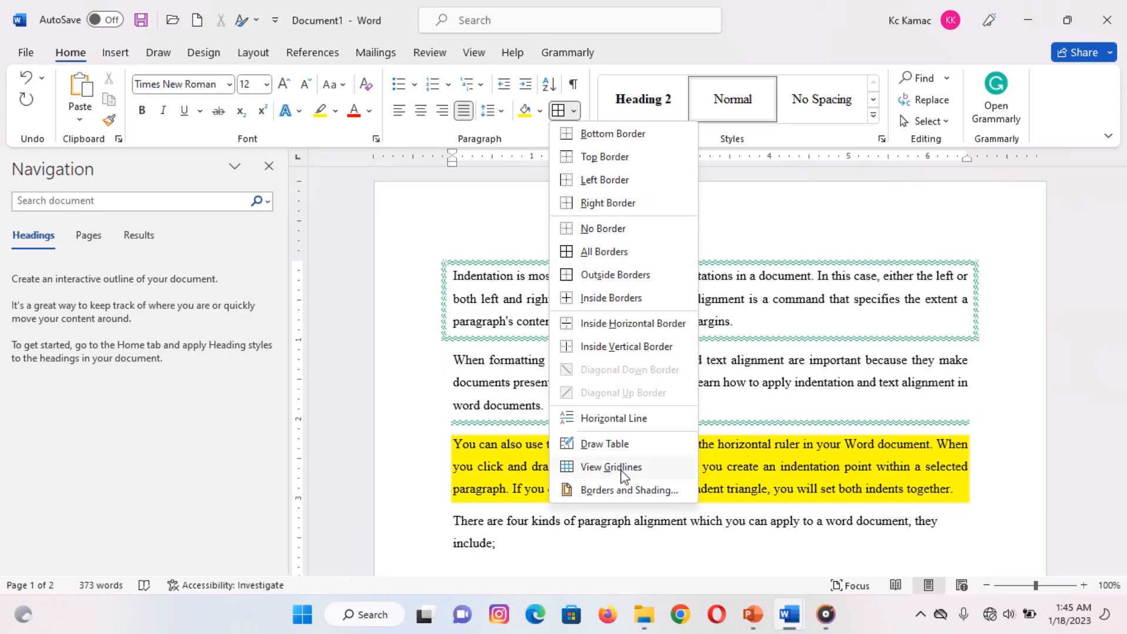
click(627, 496)
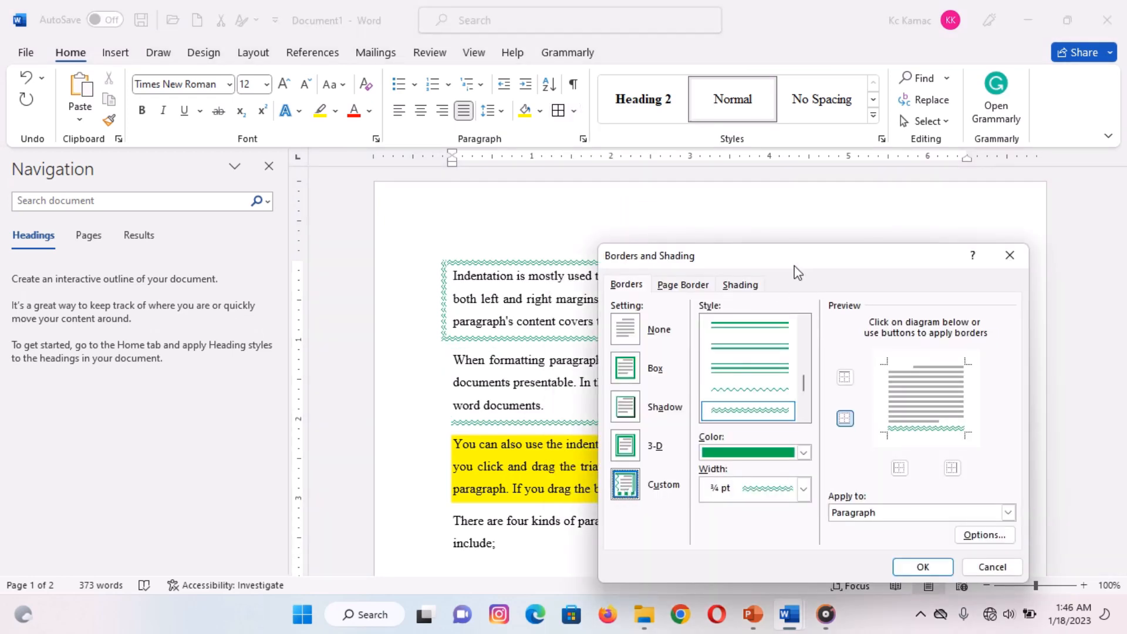
drag(800, 267, 799, 210)
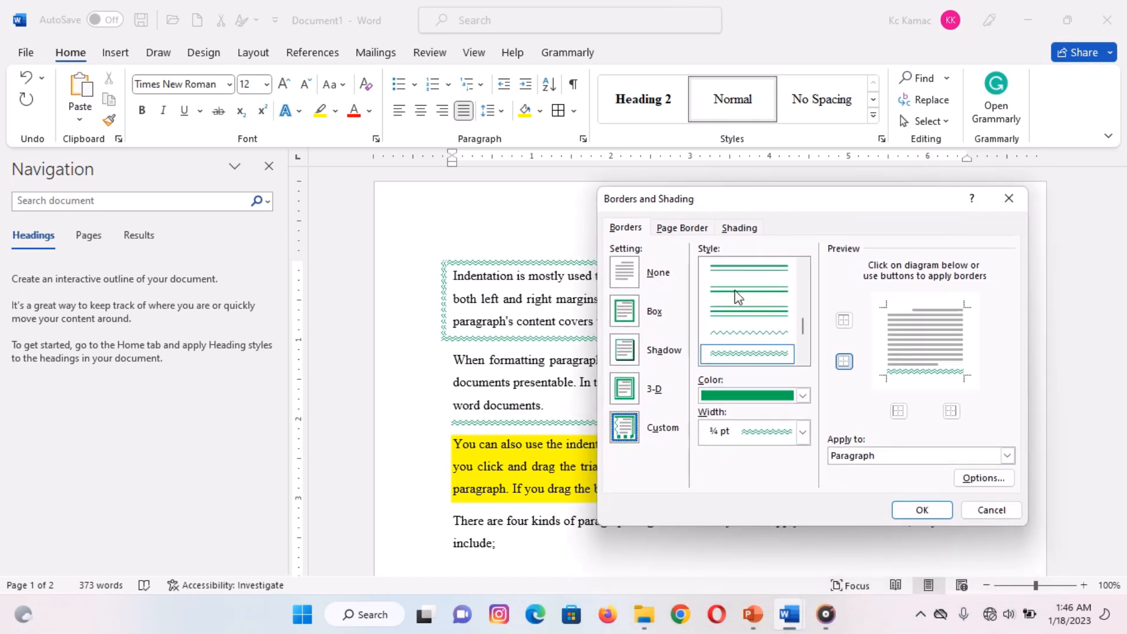
drag(803, 322, 803, 281)
click(804, 311)
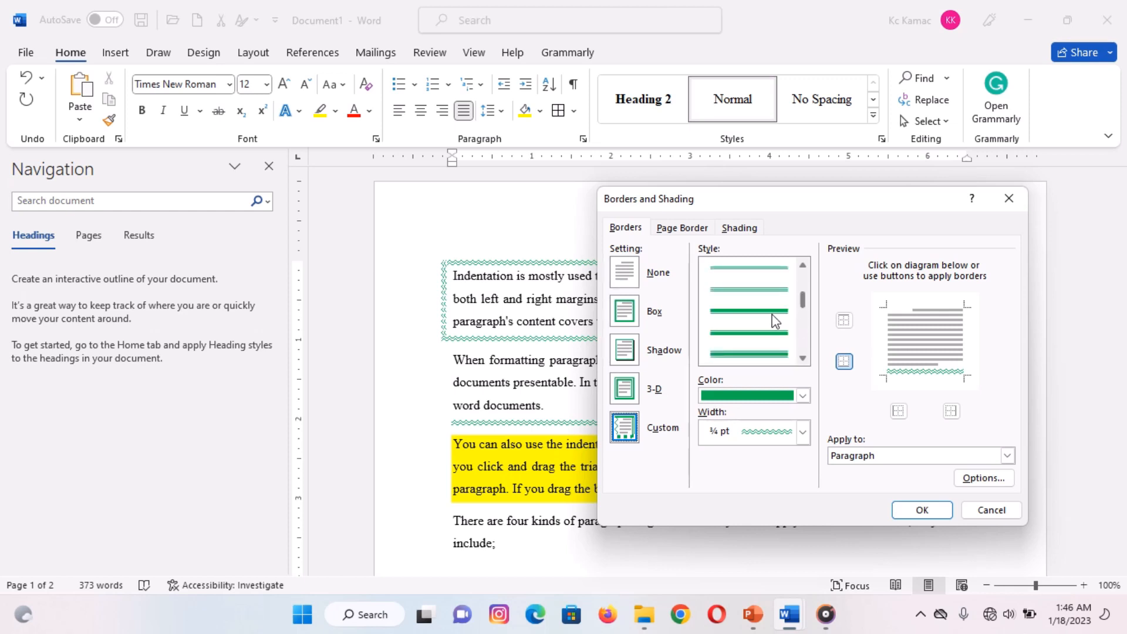
click(754, 310)
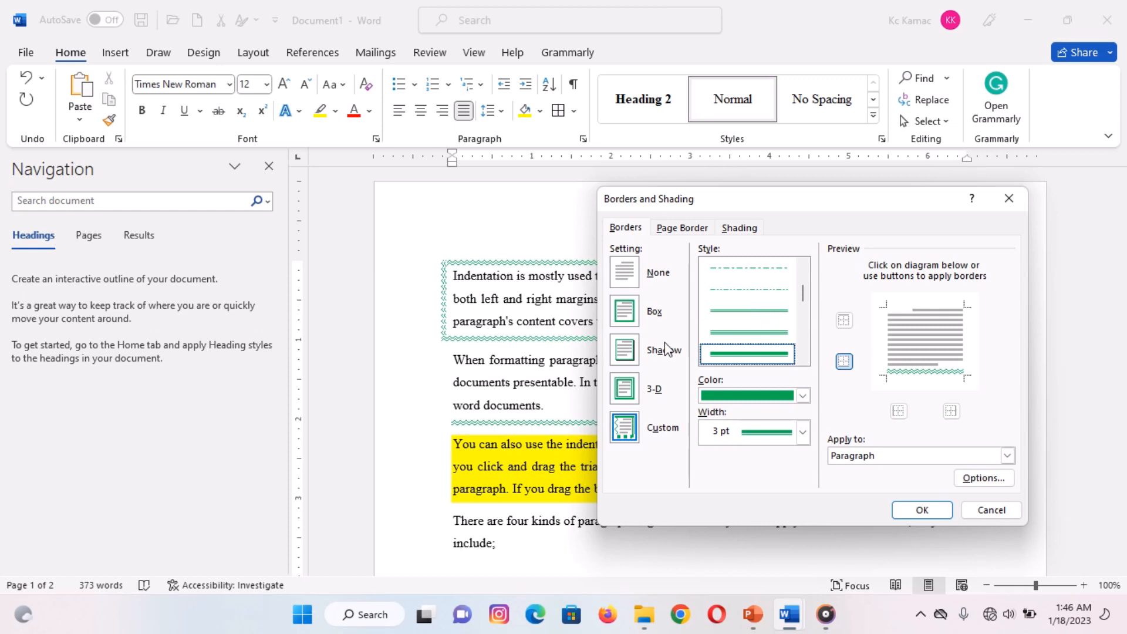
click(628, 354)
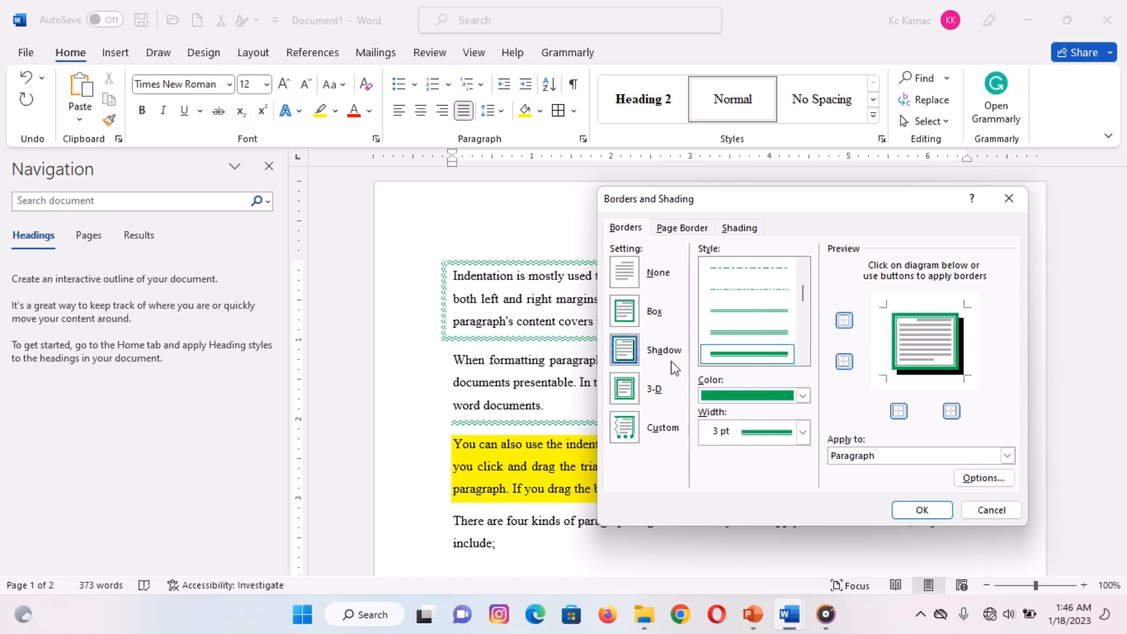
- Color the second paragraph's border dark red, switch its left edge off and on again, and apply the border
click(807, 398)
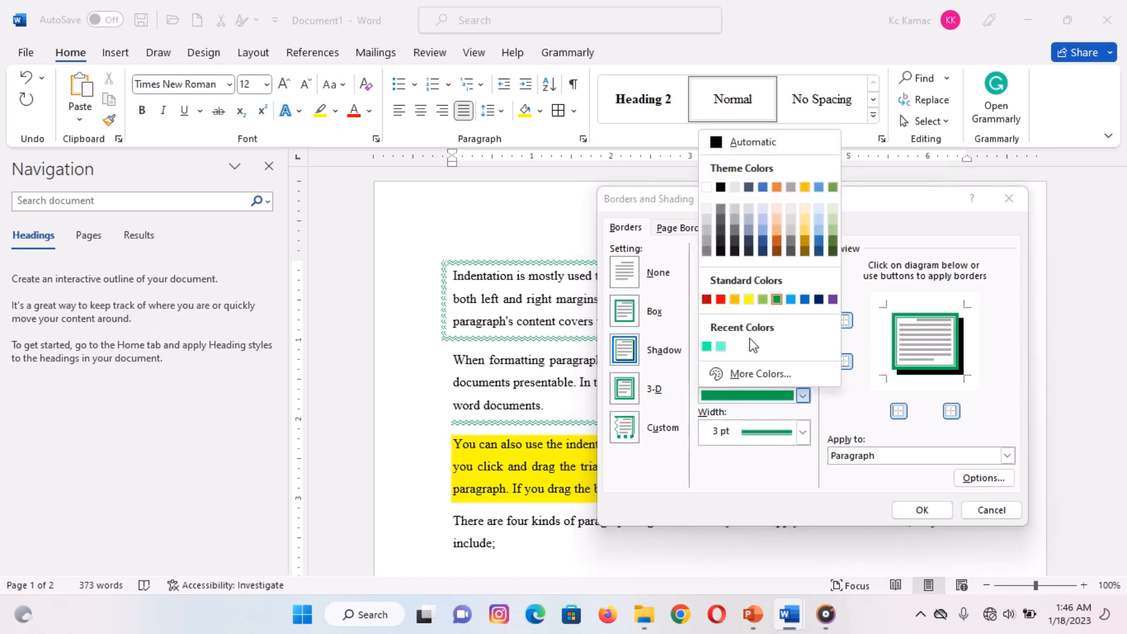
click(711, 301)
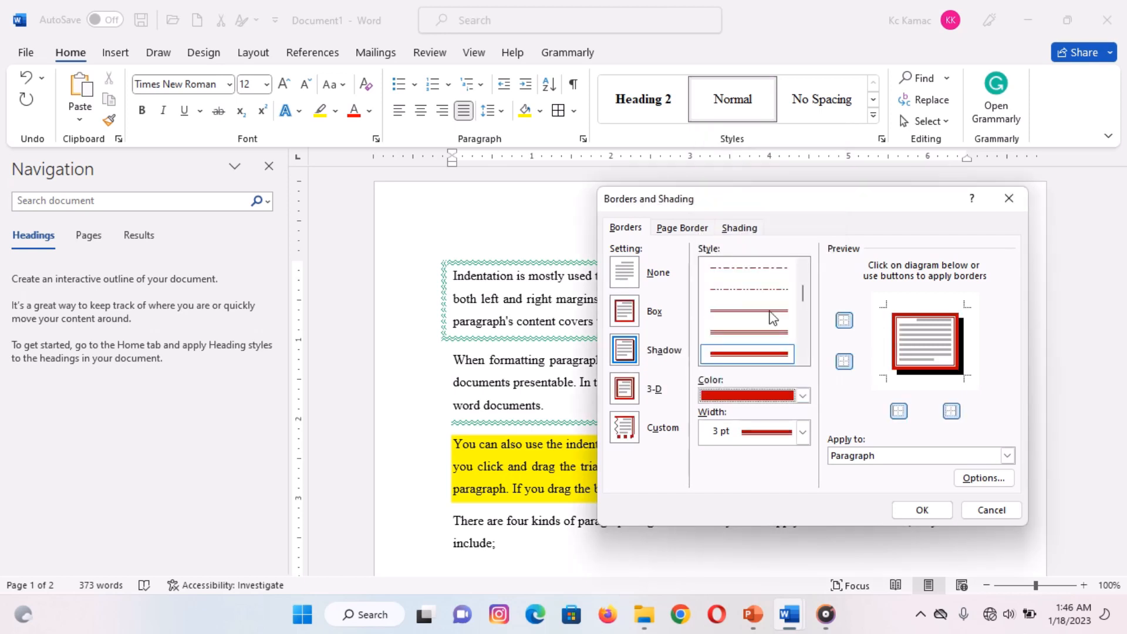
click(895, 343)
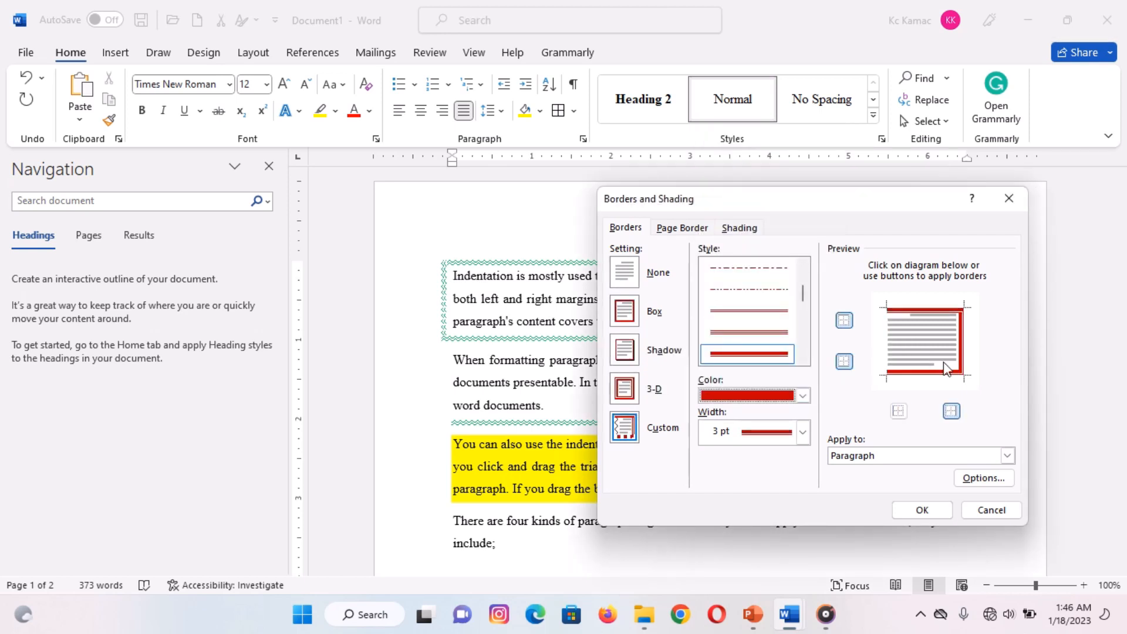
click(893, 352)
click(920, 509)
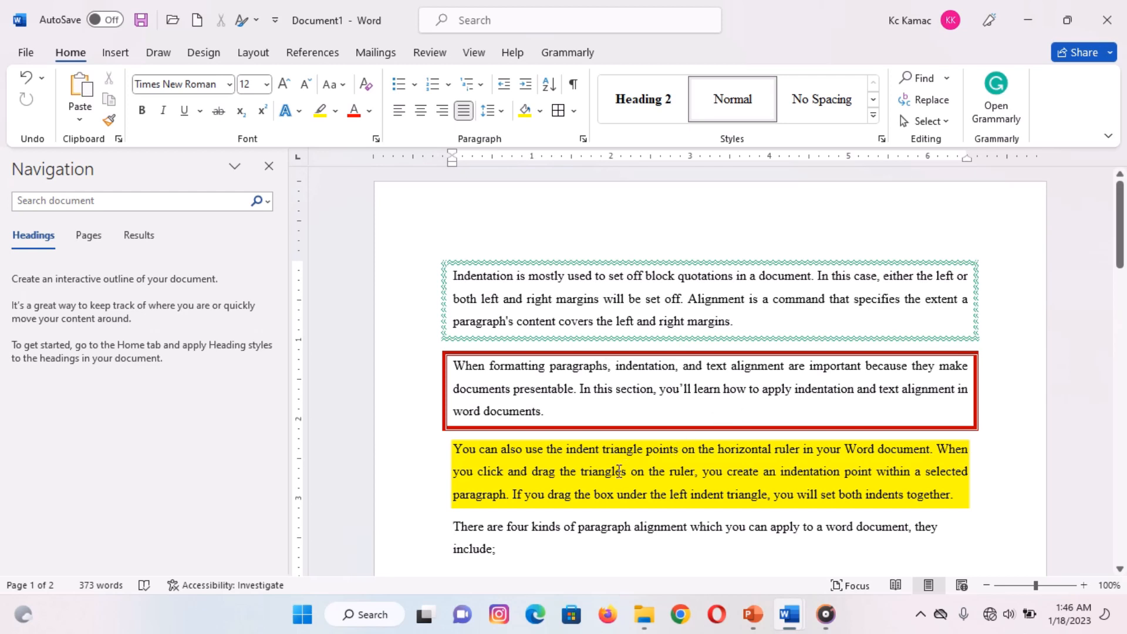
click(573, 112)
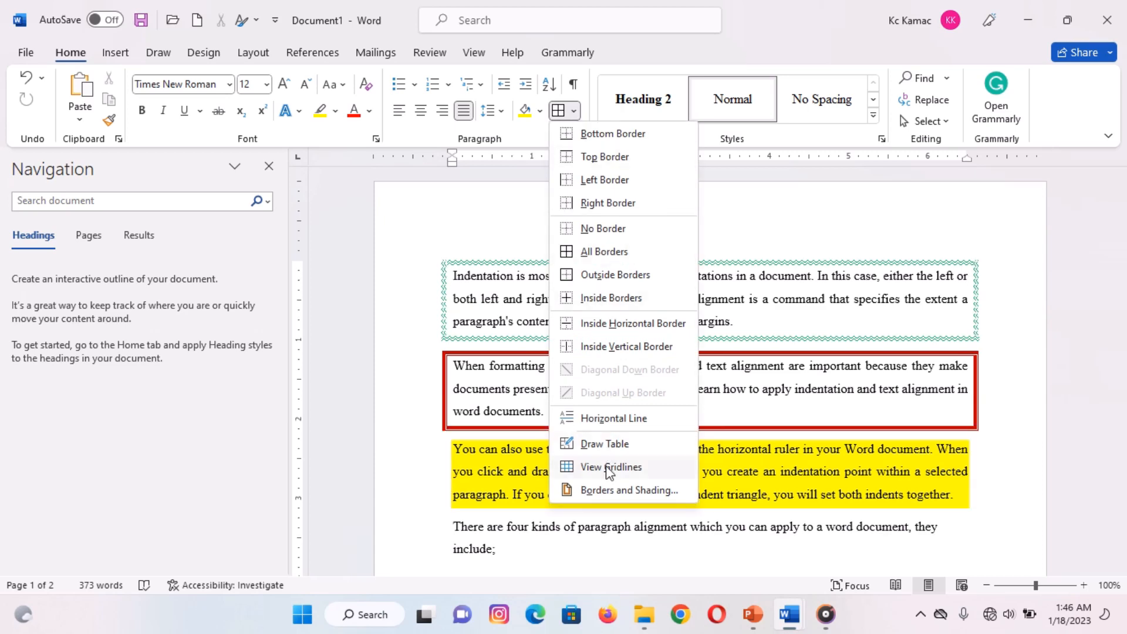
click(608, 490)
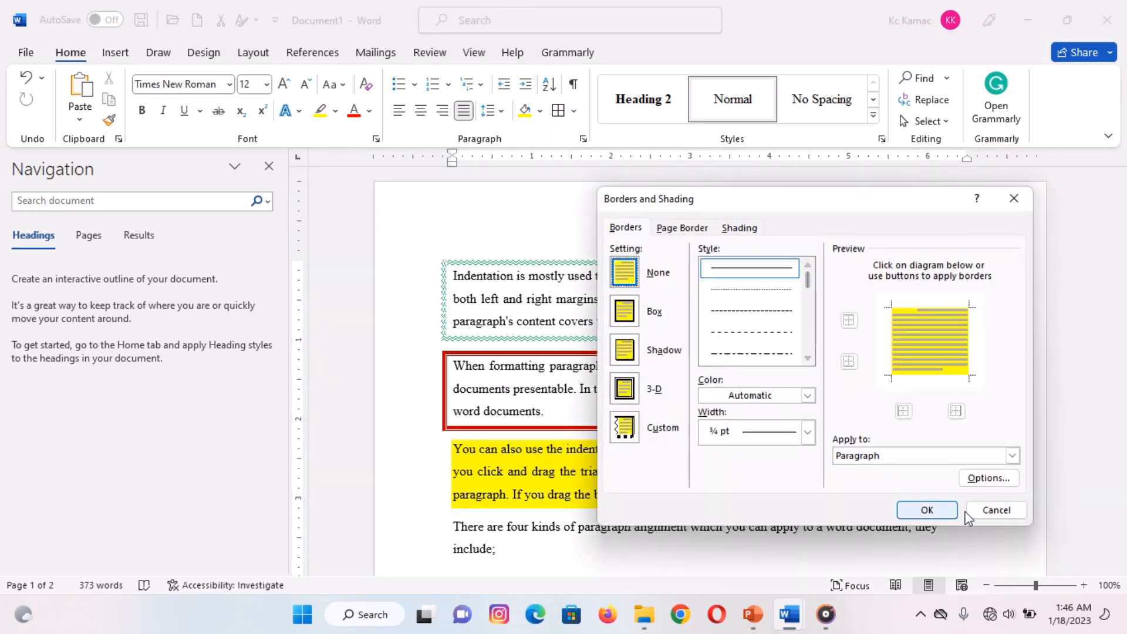
click(985, 513)
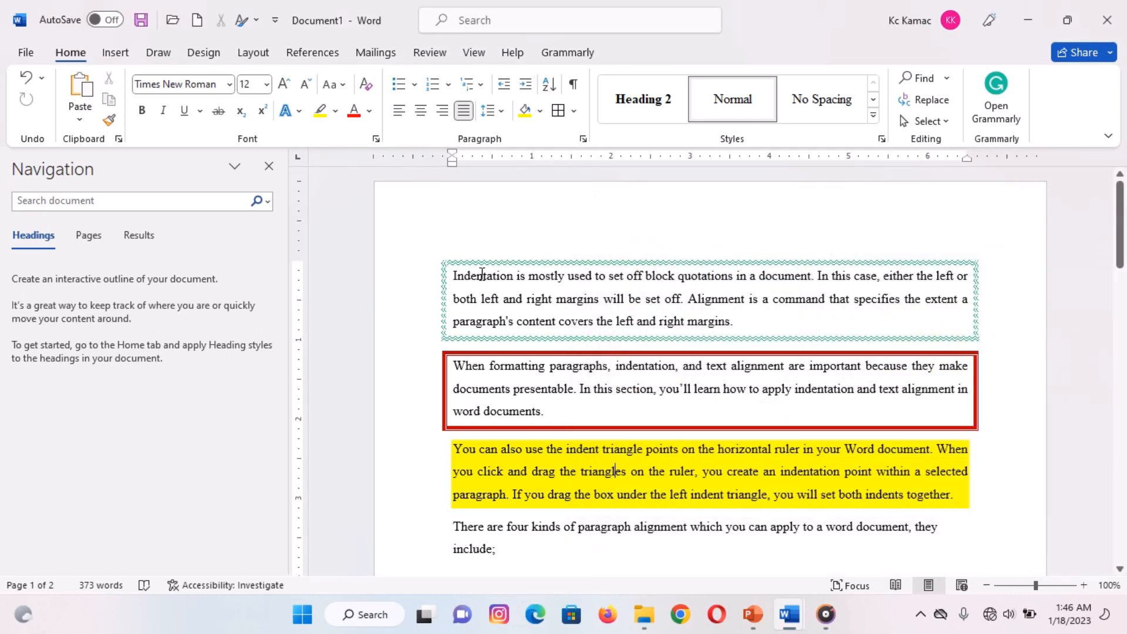
- Remove the wavy green border from the first paragraph by applying No Border
click(423, 299)
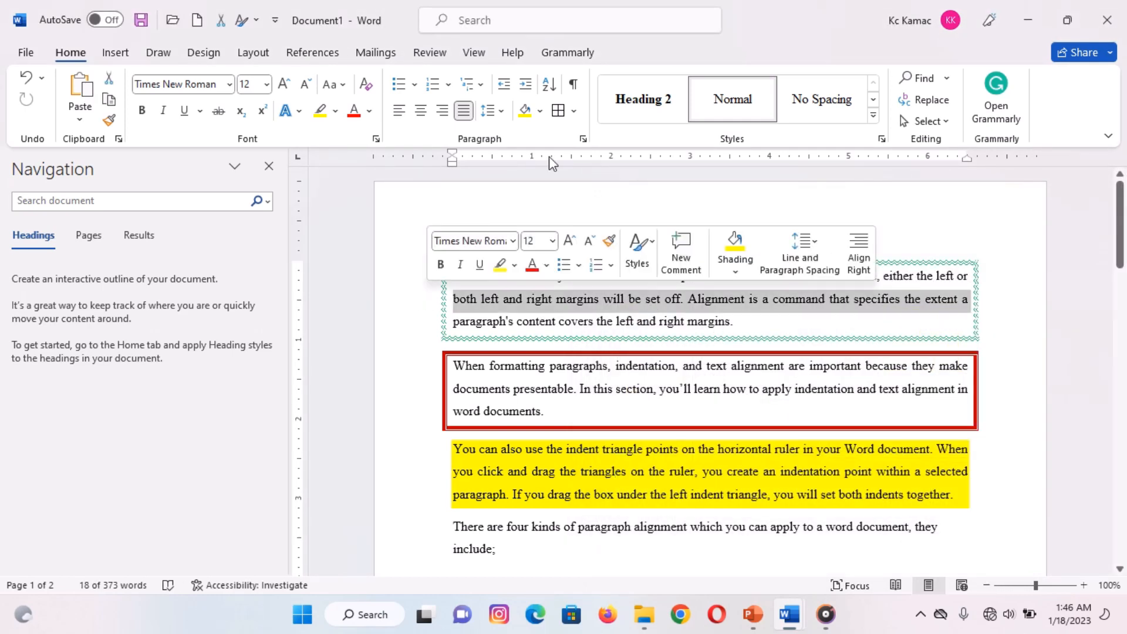
click(575, 112)
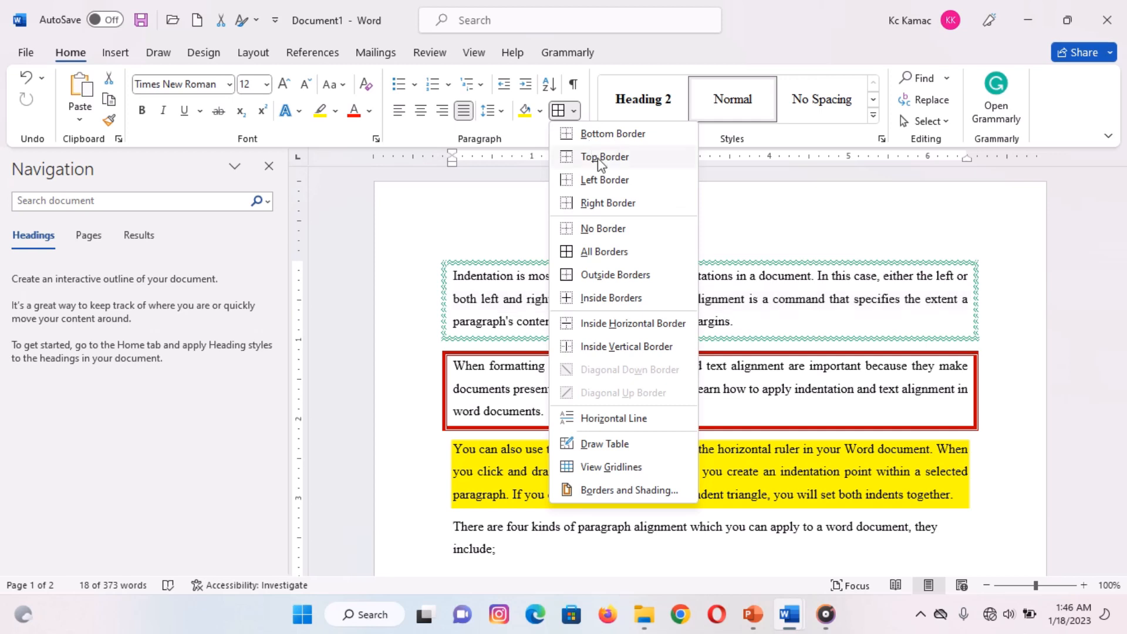
click(610, 232)
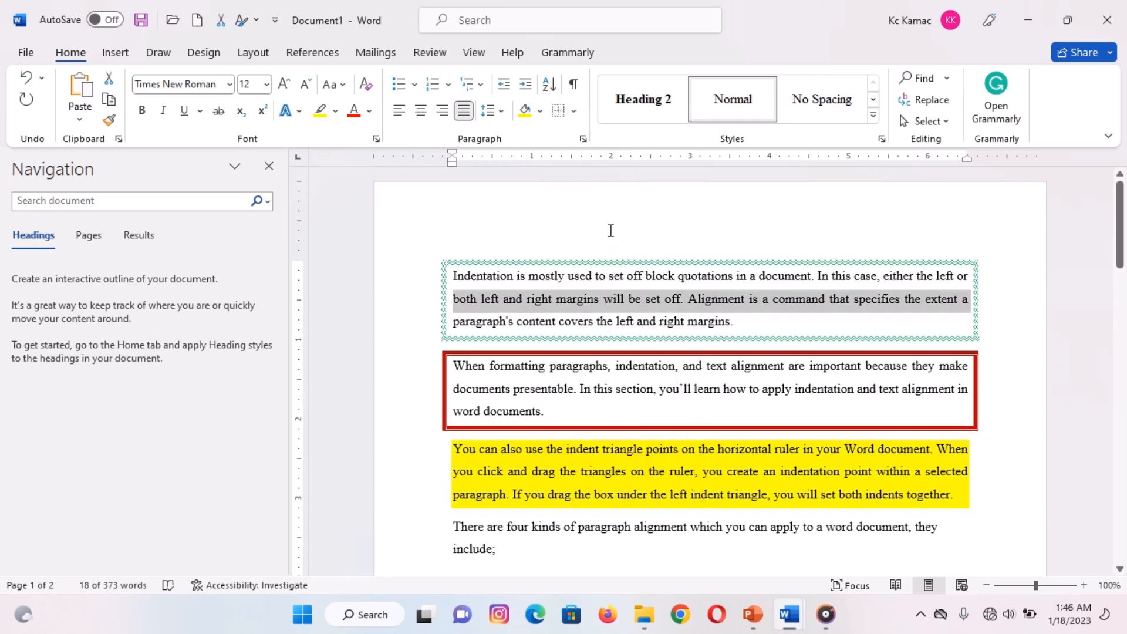
click(576, 276)
click(574, 112)
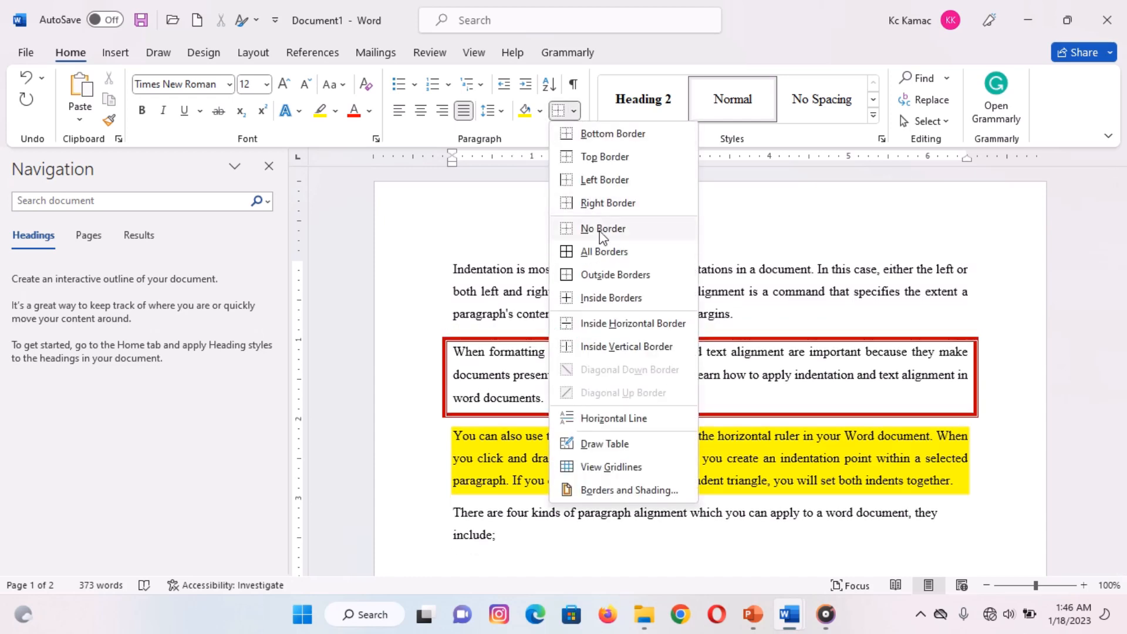
click(600, 230)
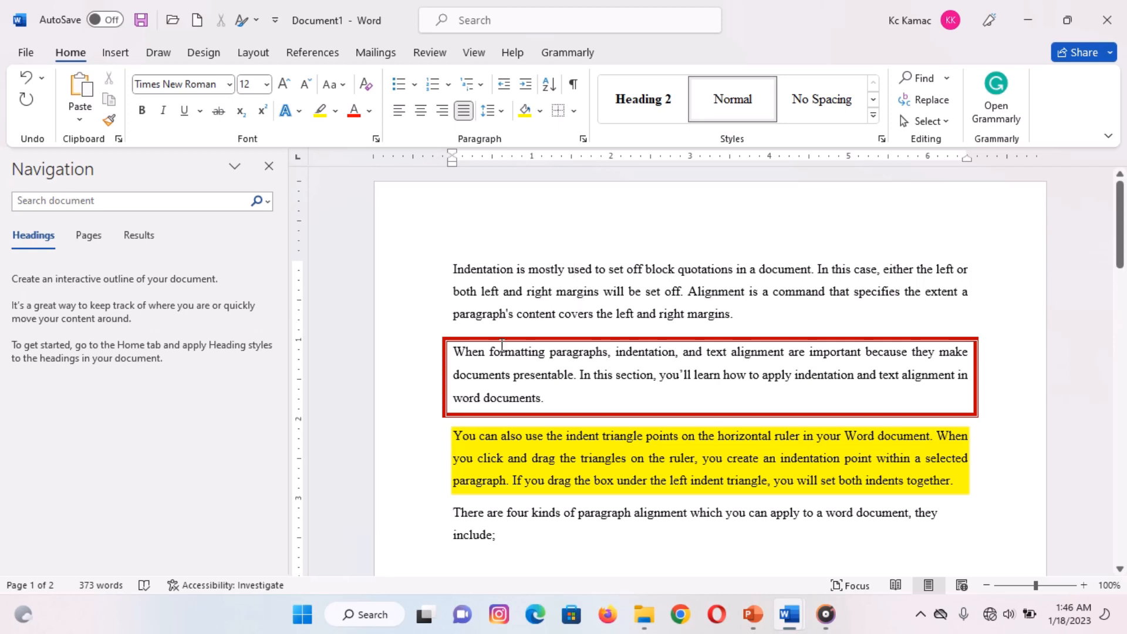
- Give the yellow-shaded third paragraph a border on its left edge only, using the ½ pt triple-line style
click(524, 457)
click(574, 111)
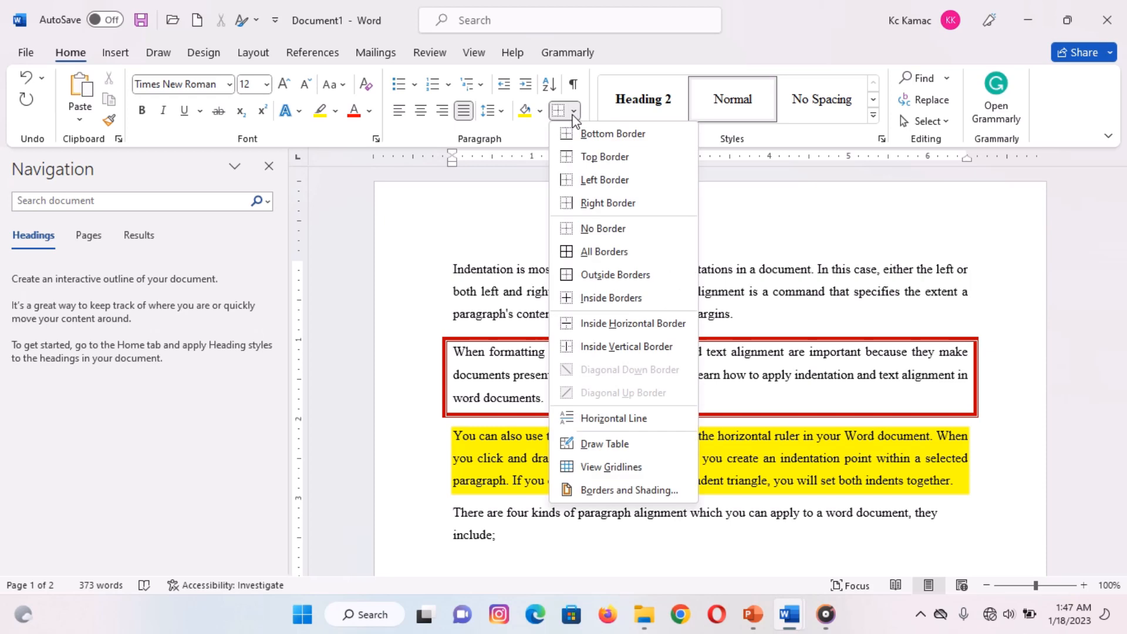
click(617, 491)
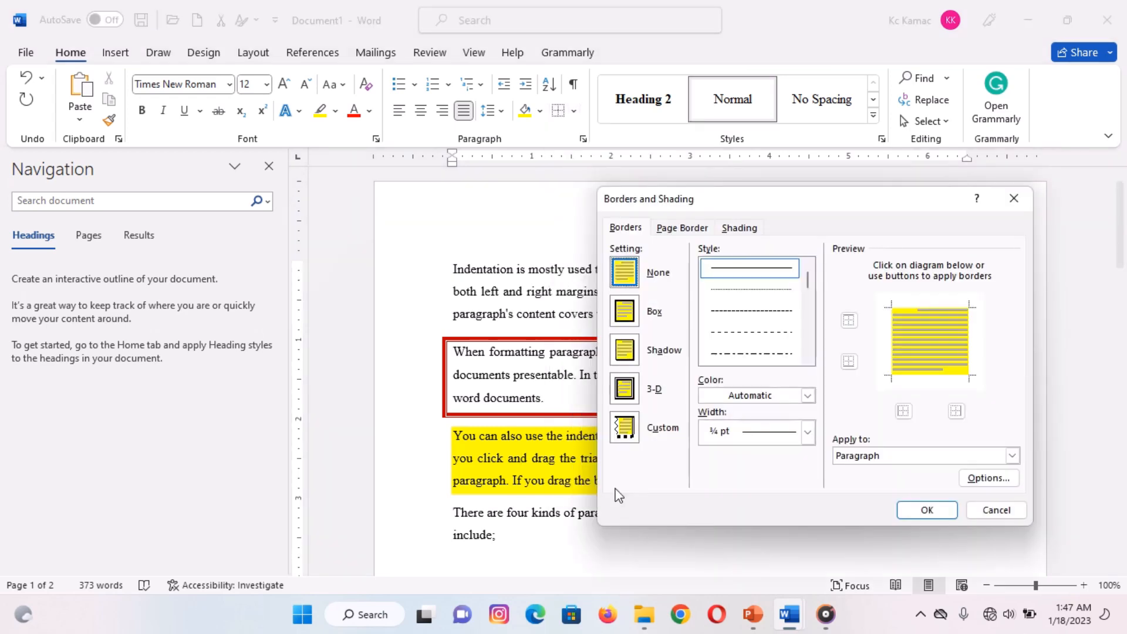
click(809, 321)
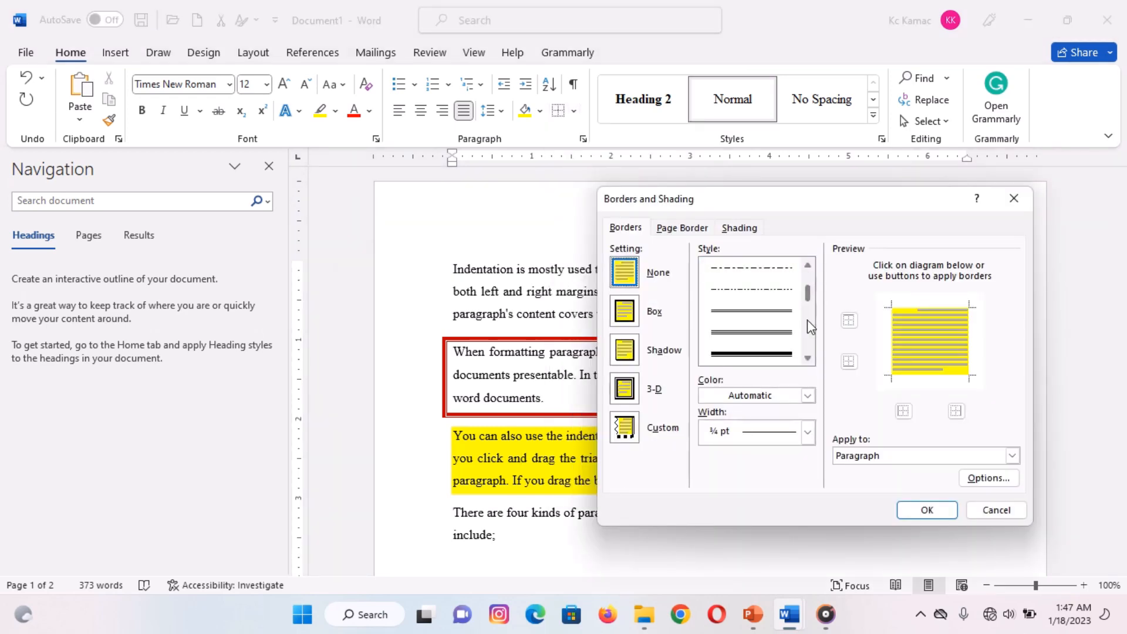
click(765, 334)
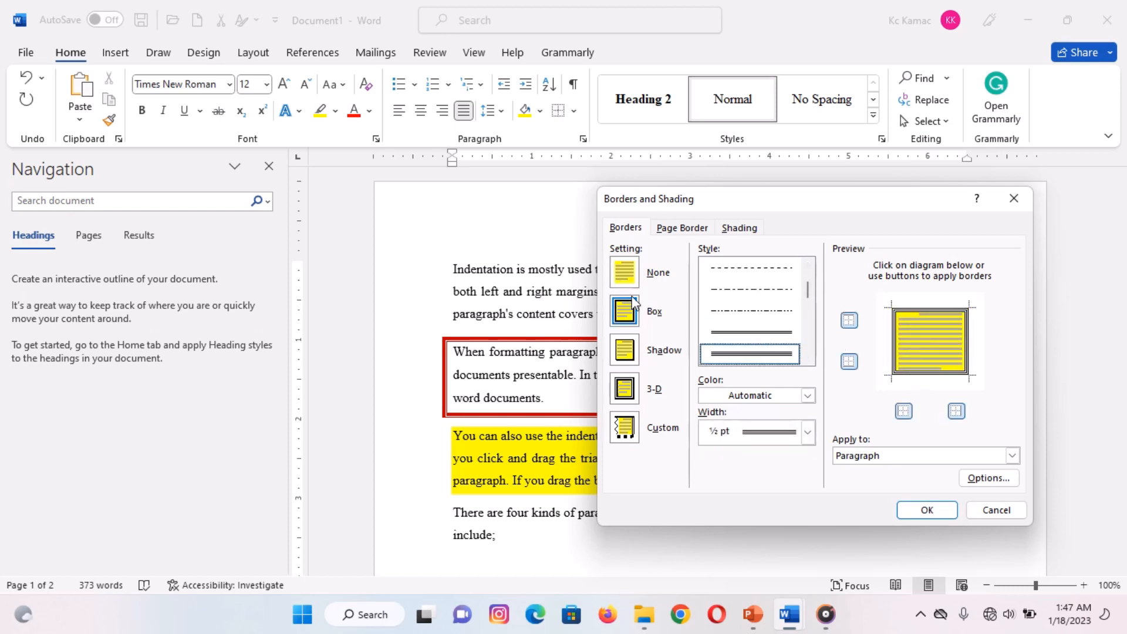
click(625, 274)
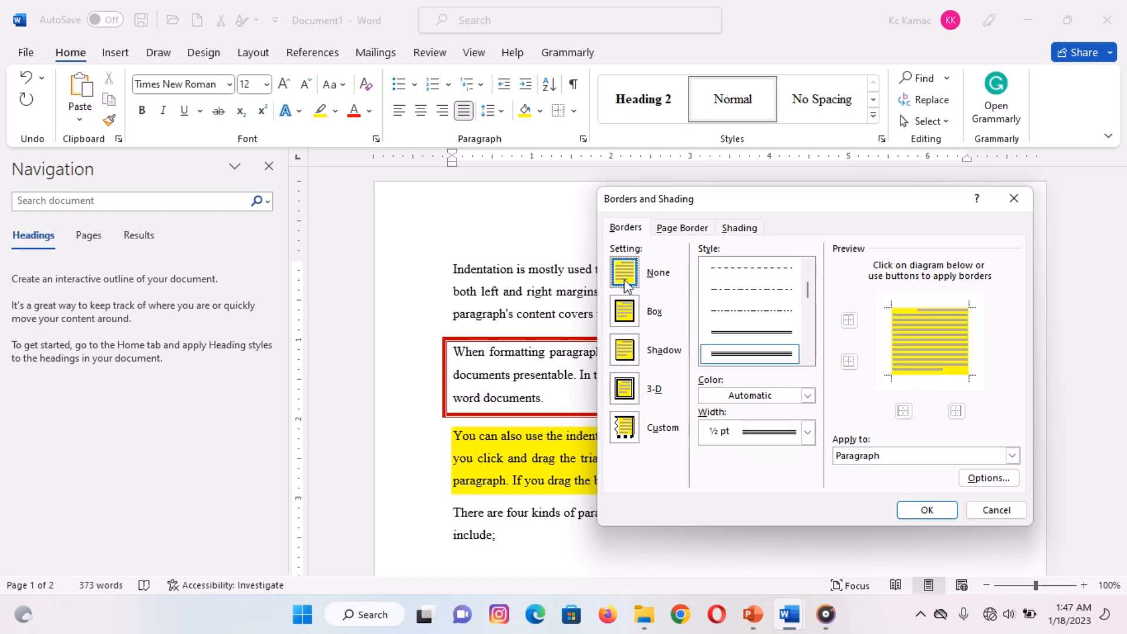
click(893, 355)
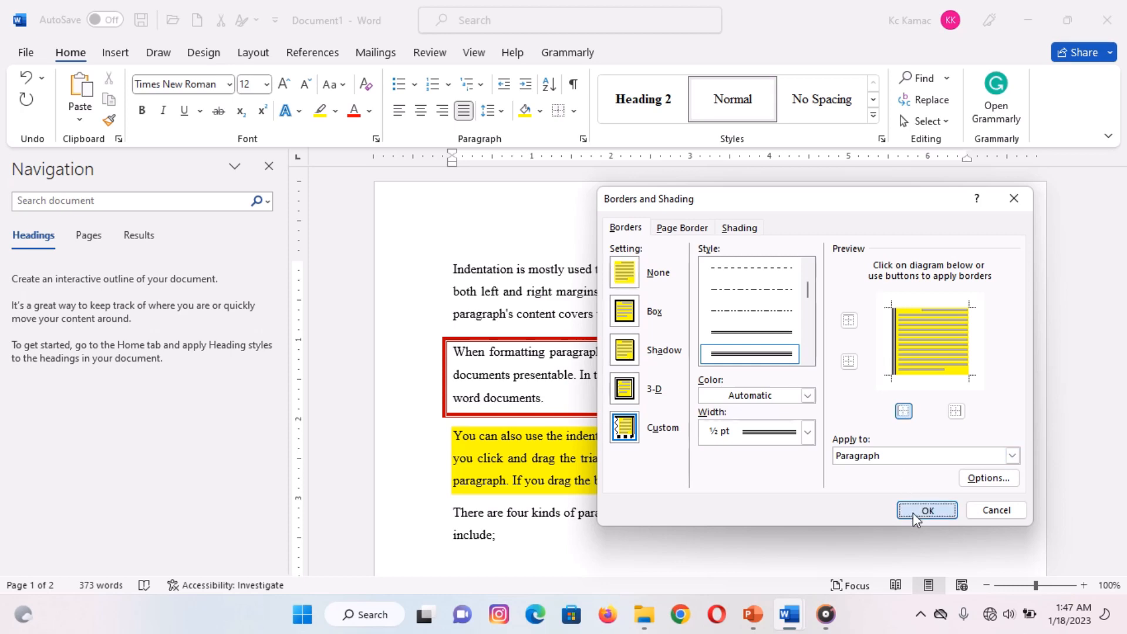
click(927, 510)
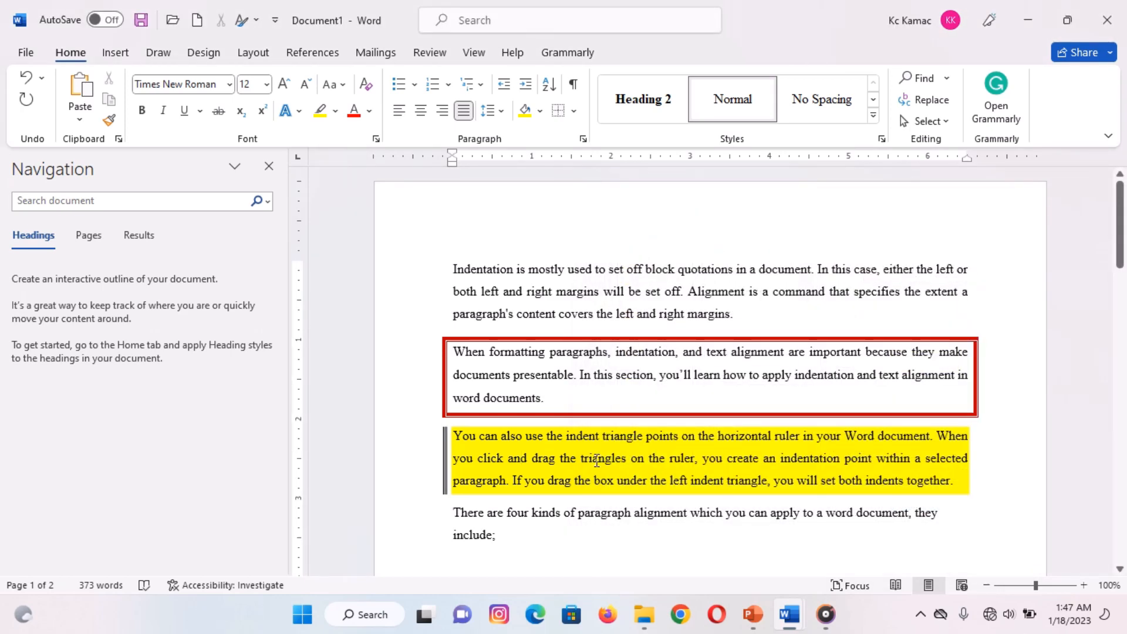